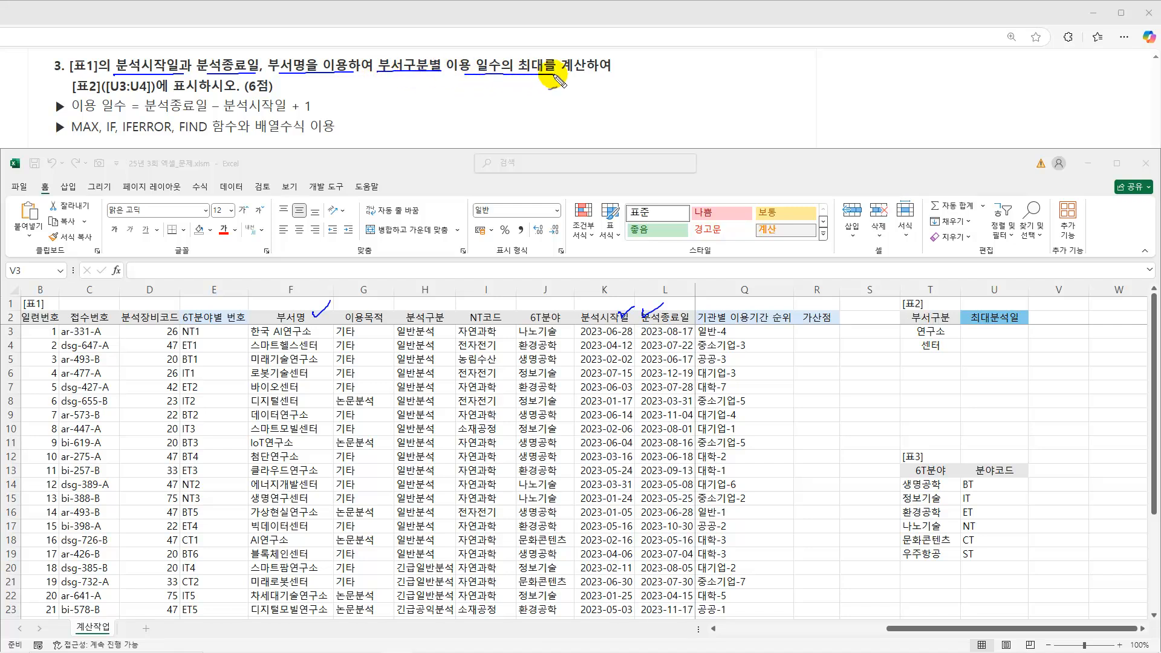
{"action": "left_click_drag", "start_coordinate": [112, 96], "coordinate": [174, 92]}
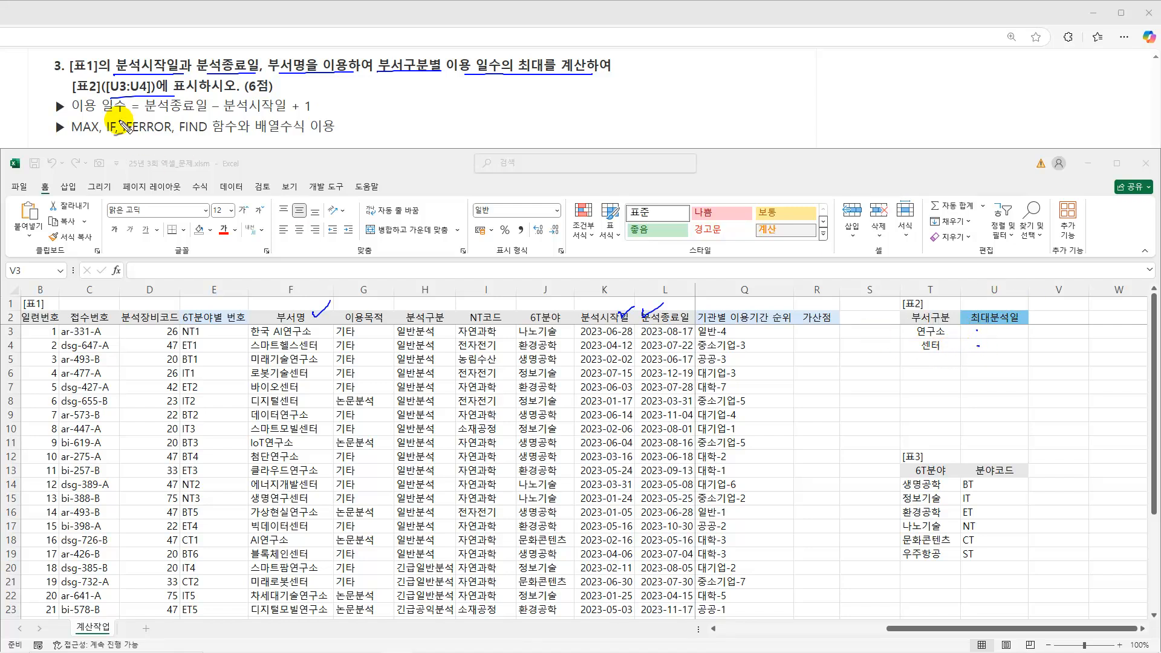
{"action": "left_click_drag", "start_coordinate": [71, 110], "coordinate": [284, 113]}
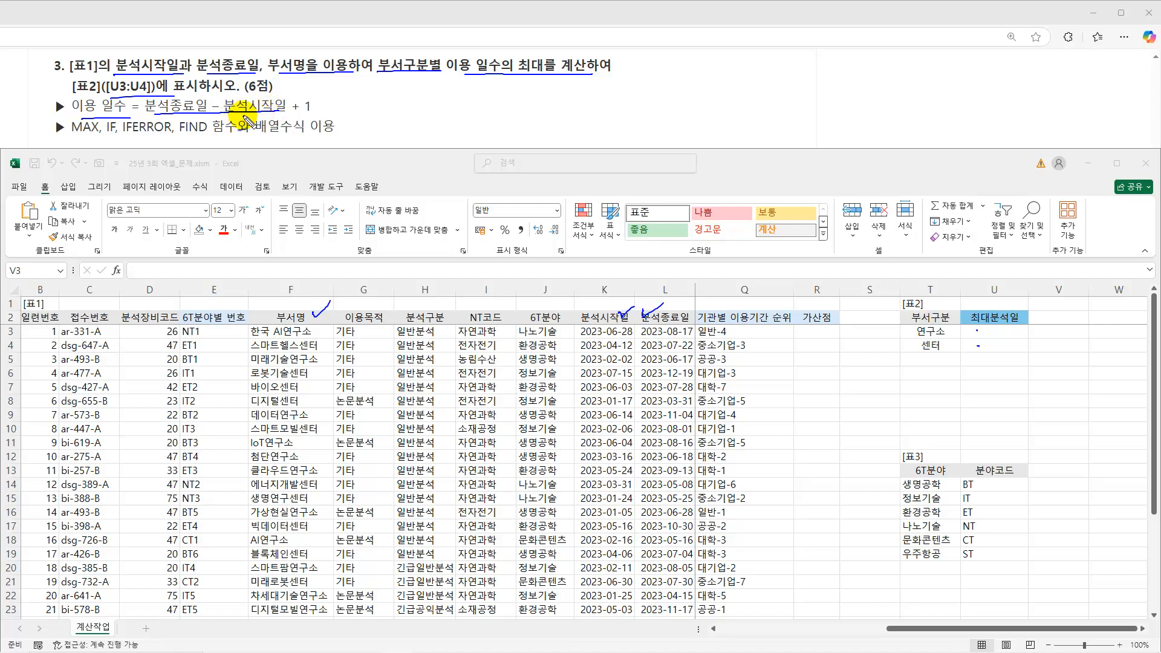
{"action": "key", "text": "Escape"}
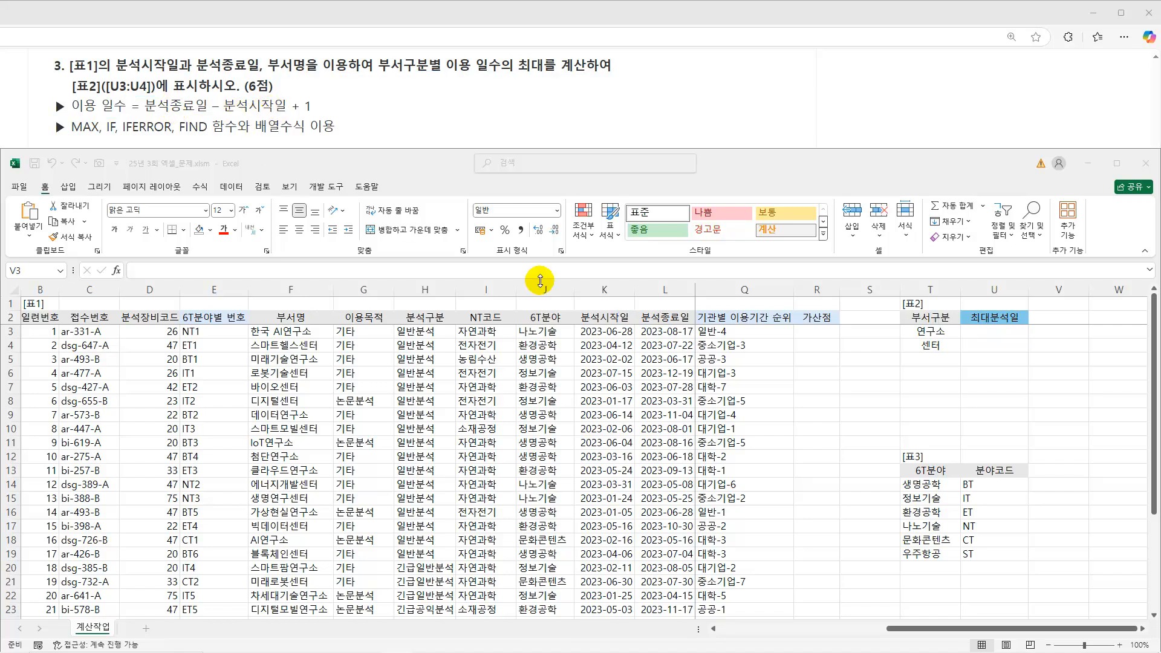
Enter the usage-days formula =L3-K3+1 in cell V3.
{"action": "left_click", "coordinate": [1048, 334]}
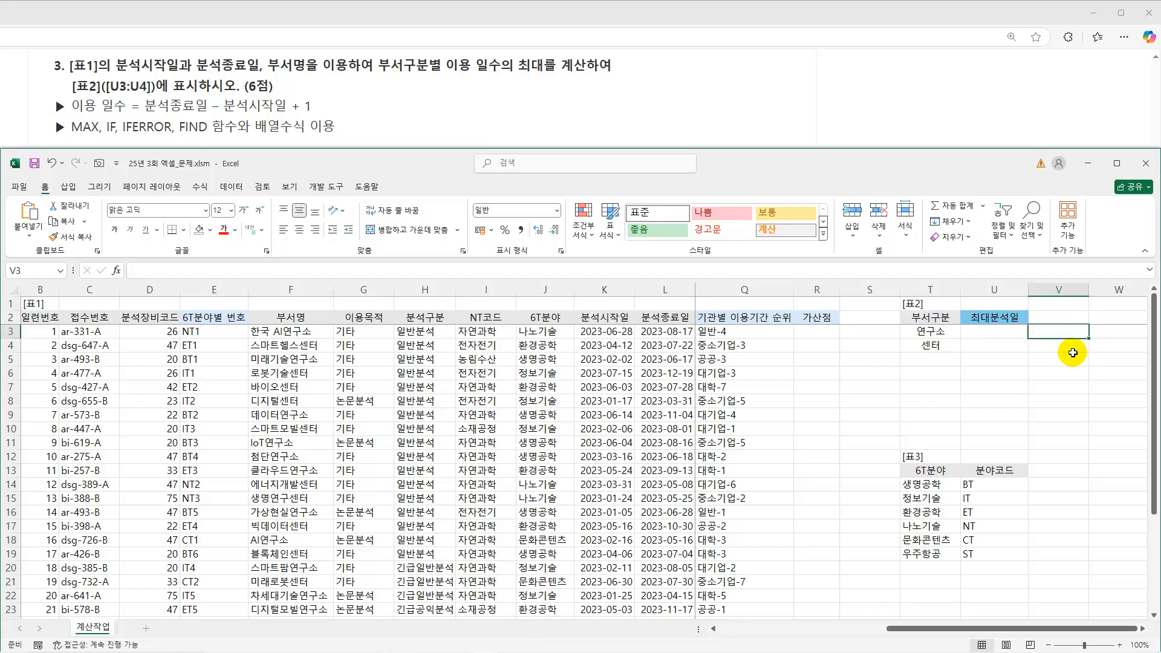
{"action": "type", "text": "="}
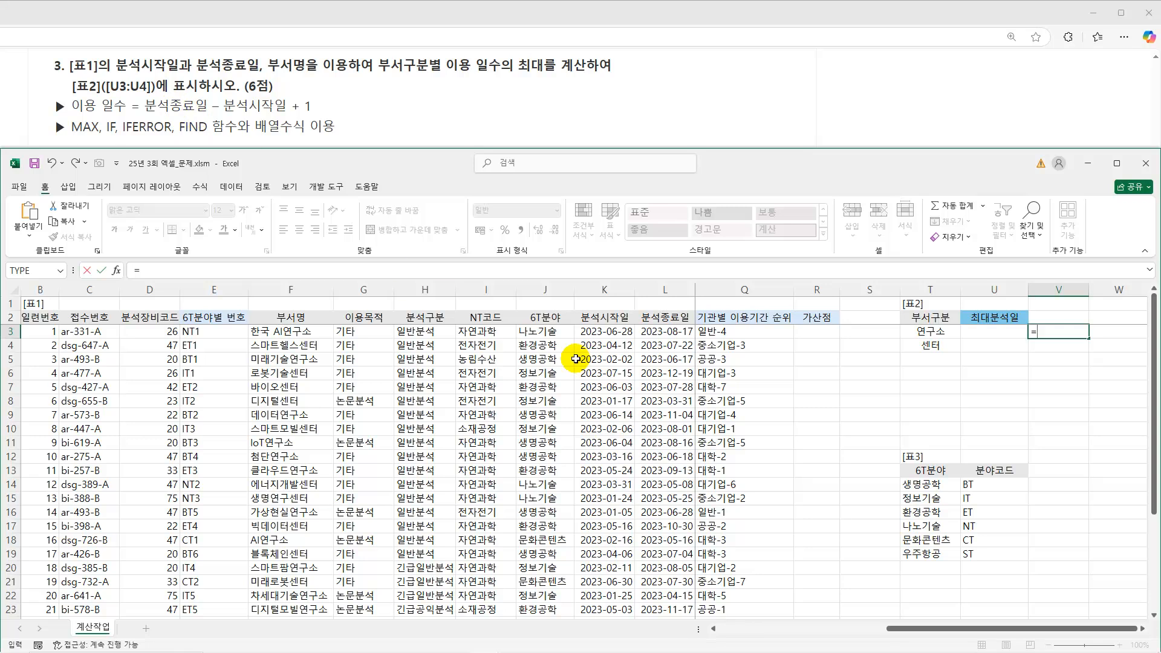
{"action": "left_click", "coordinate": [667, 332]}
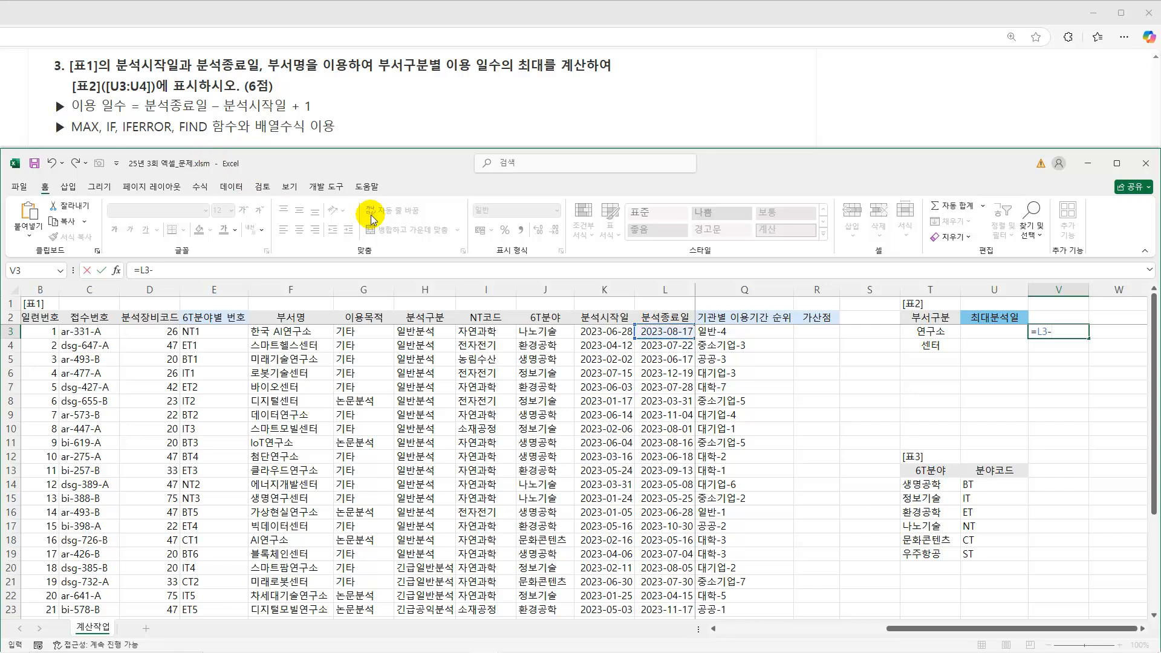
{"action": "left_click", "coordinate": [606, 332]}
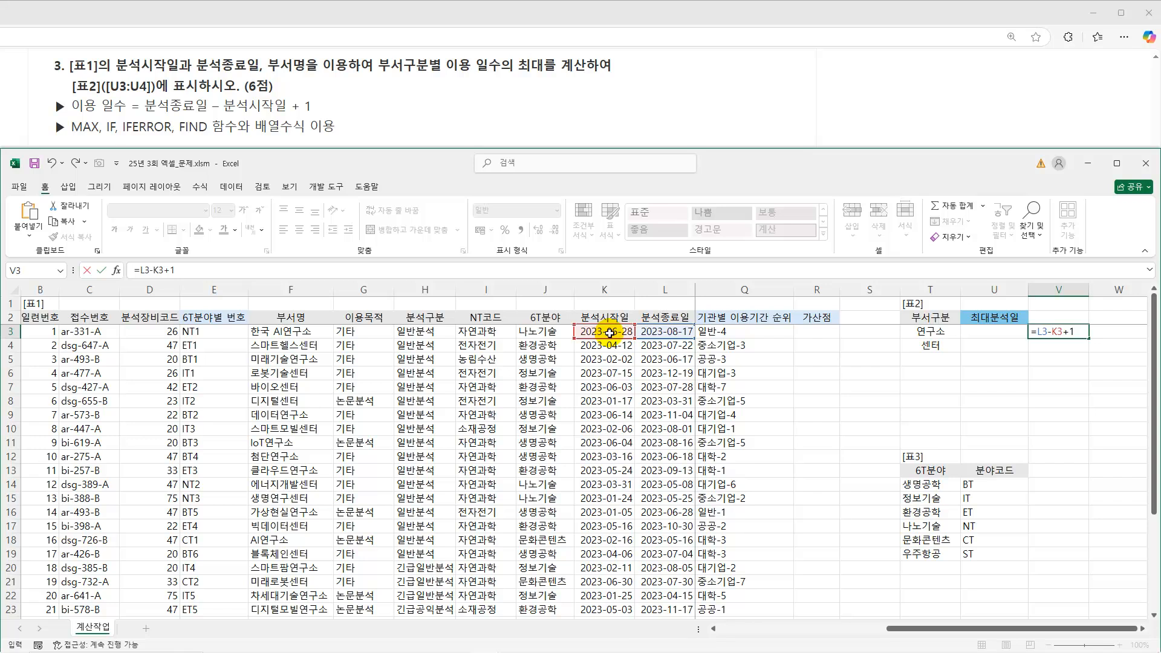
{"action": "type", "text": "+1"}
{"action": "key", "text": "Return"}
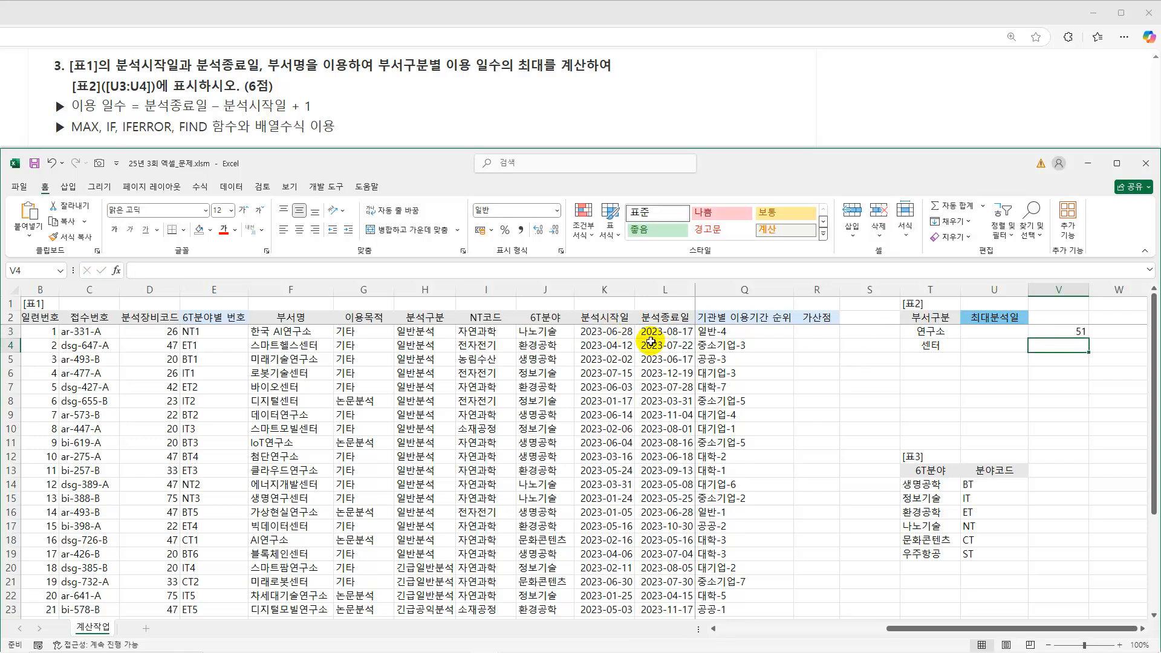
Fill the V3 usage-days formula down column V for the 표1 rows and clear the surplus cell V33.
{"action": "key", "text": "Up"}
{"action": "left_click_drag", "start_coordinate": [1089, 338], "coordinate": [1068, 583]}
{"action": "key", "text": "Delete"}
{"action": "scroll", "coordinate": [1075, 558], "scroll_direction": "up", "scroll_amount": 5}
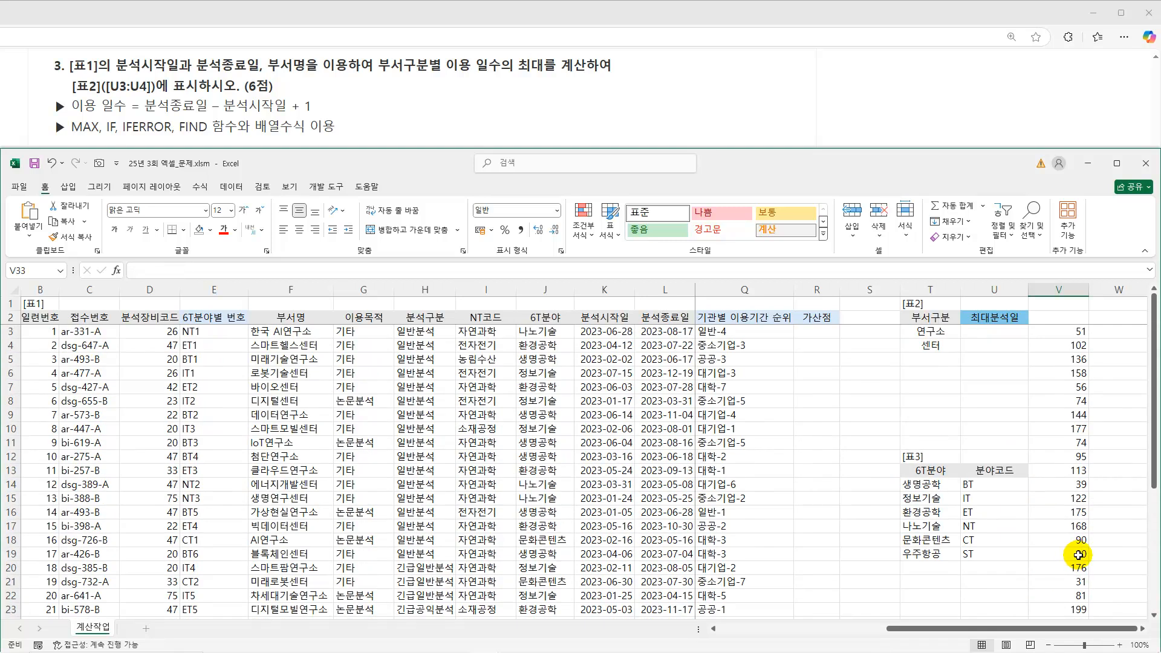
Compare the 부서구분 entries 연구소 and 센터 in 표2 with the 부서명 column and the usage days in column V.
{"action": "left_click", "coordinate": [923, 333]}
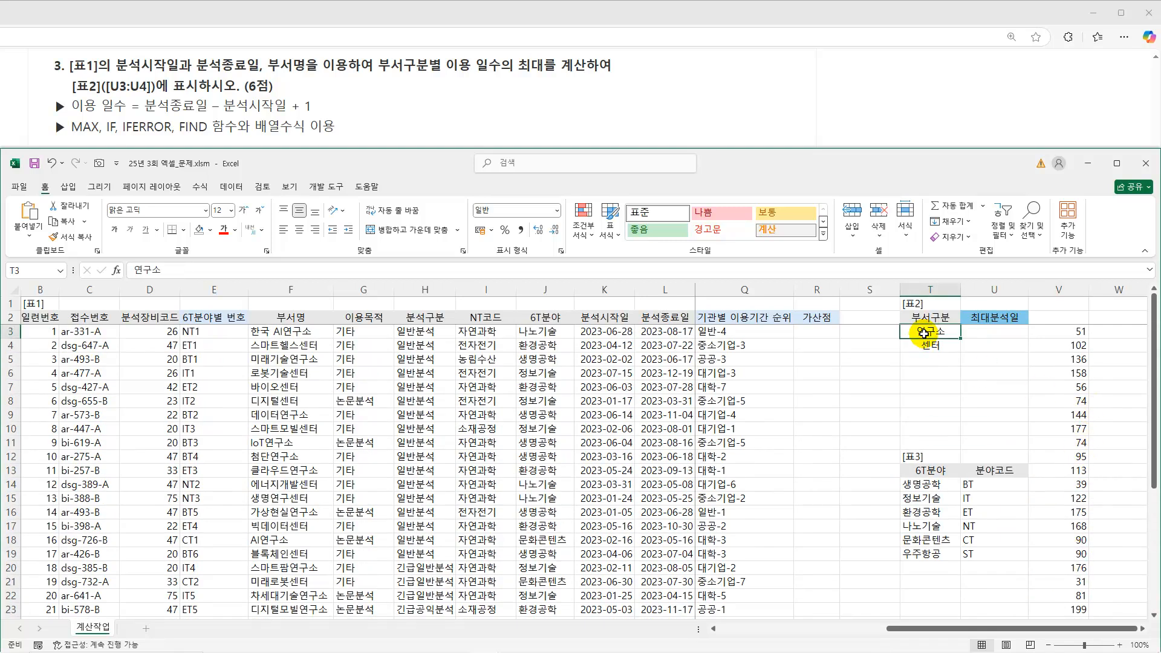
{"action": "left_click", "coordinate": [306, 333]}
{"action": "left_click", "coordinate": [302, 361]}
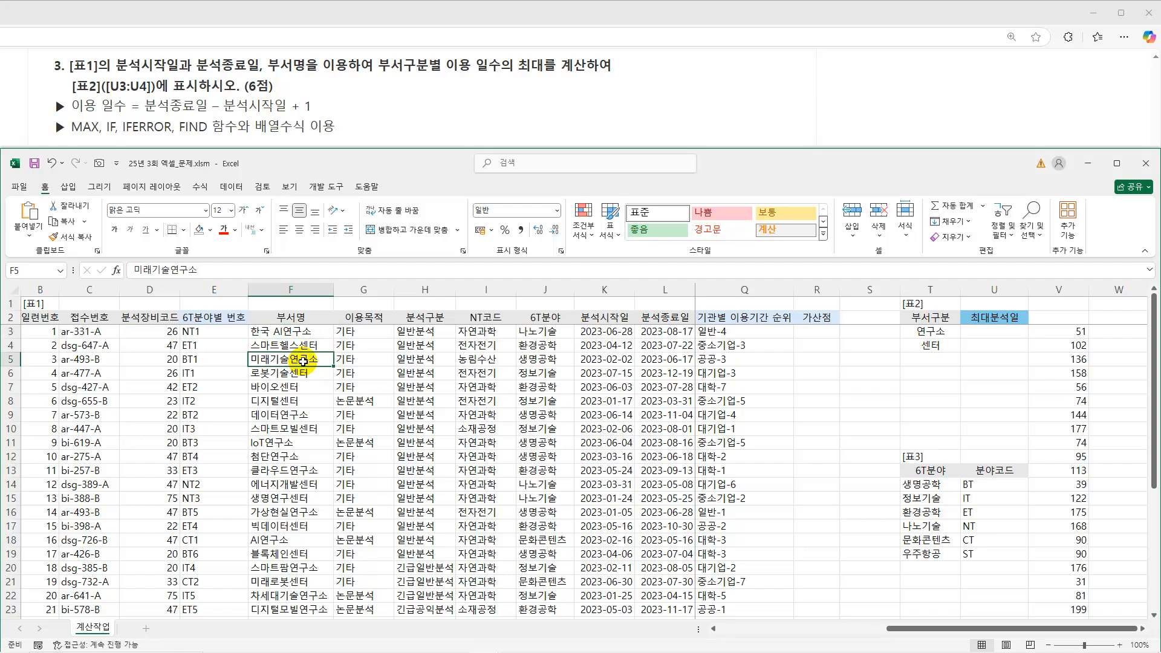
{"action": "left_click", "coordinate": [298, 418]}
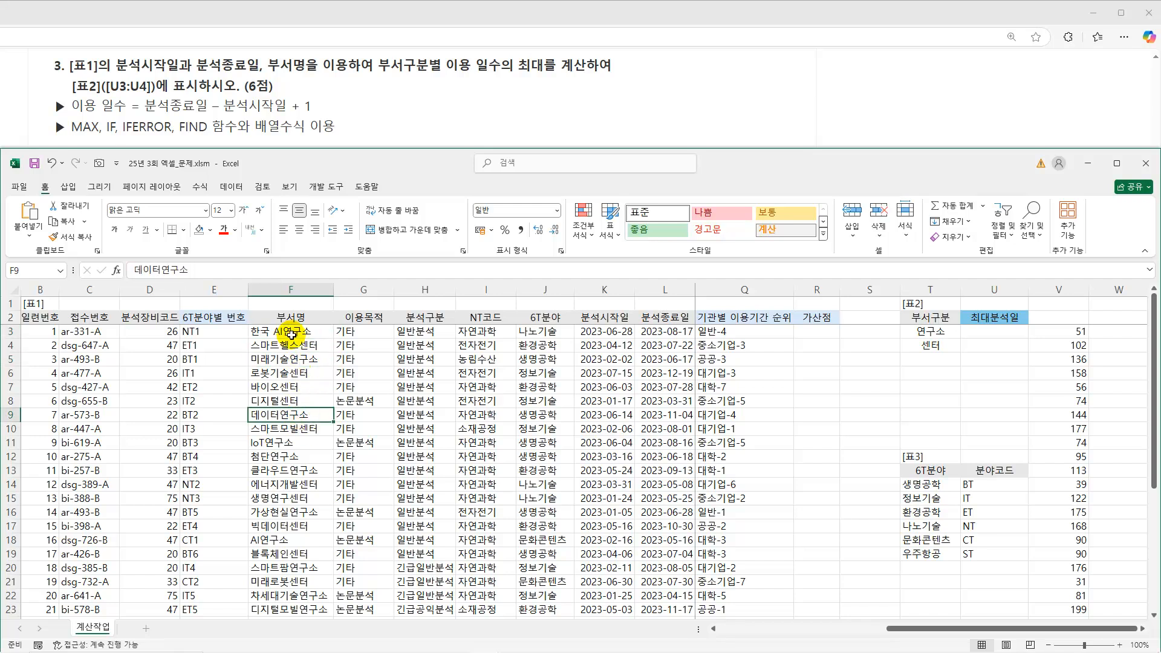
{"action": "left_click_drag", "start_coordinate": [1075, 345], "coordinate": [1083, 513]}
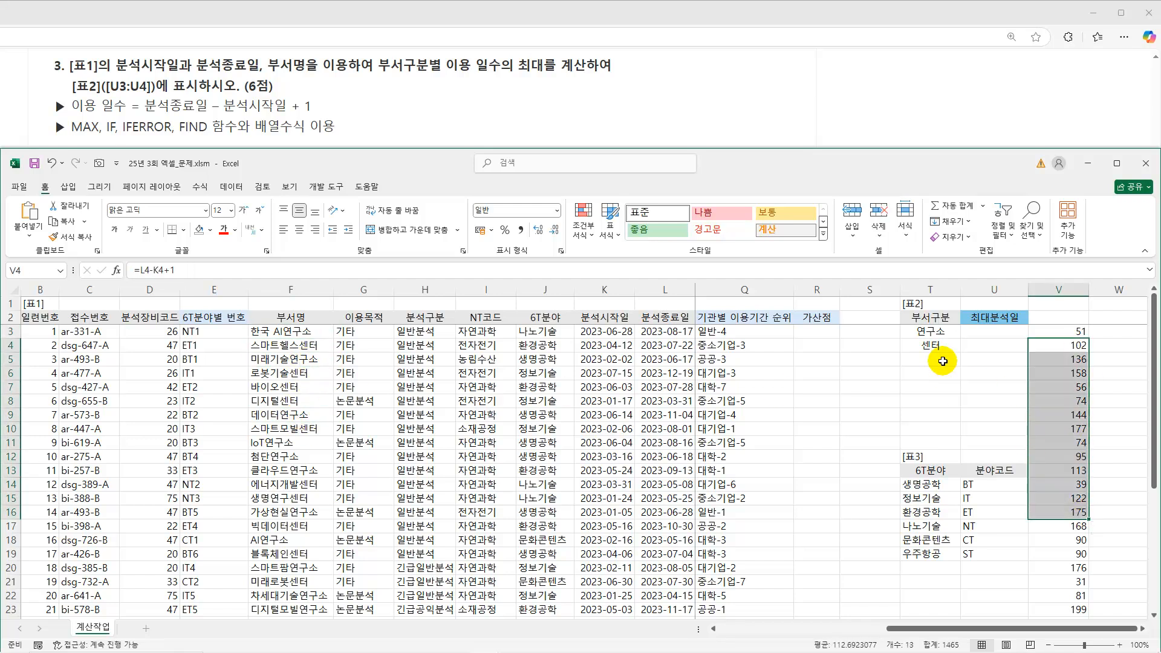
{"action": "left_click", "coordinate": [925, 346]}
{"action": "left_click_drag", "start_coordinate": [302, 345], "coordinate": [311, 555]}
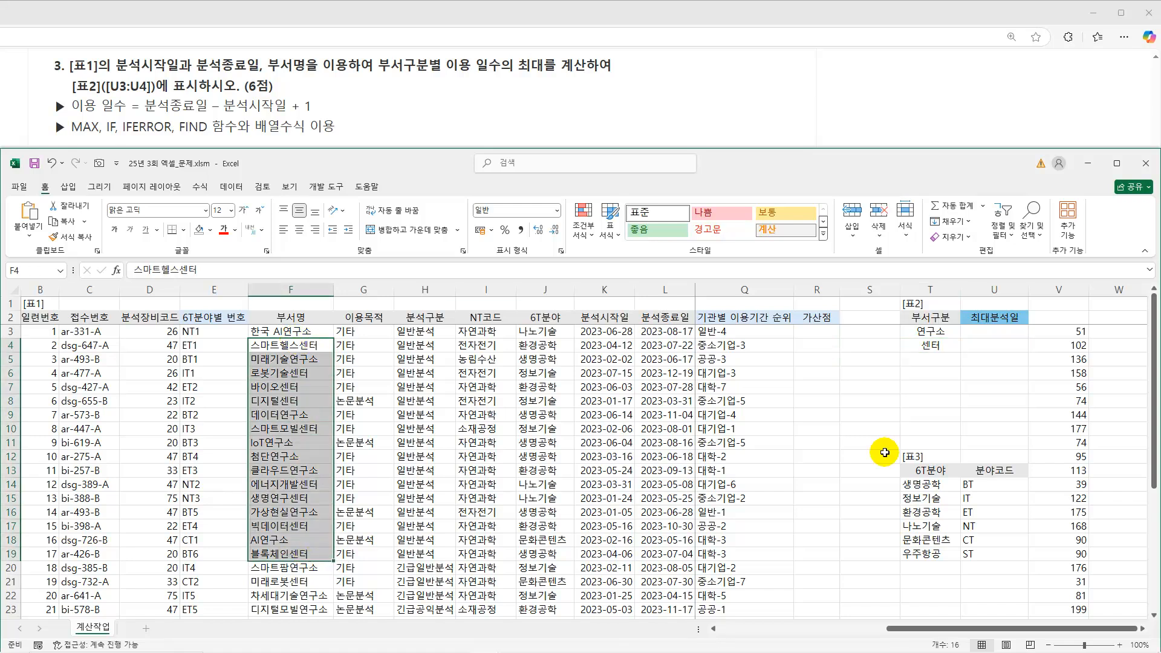
{"action": "left_click", "coordinate": [986, 332]}
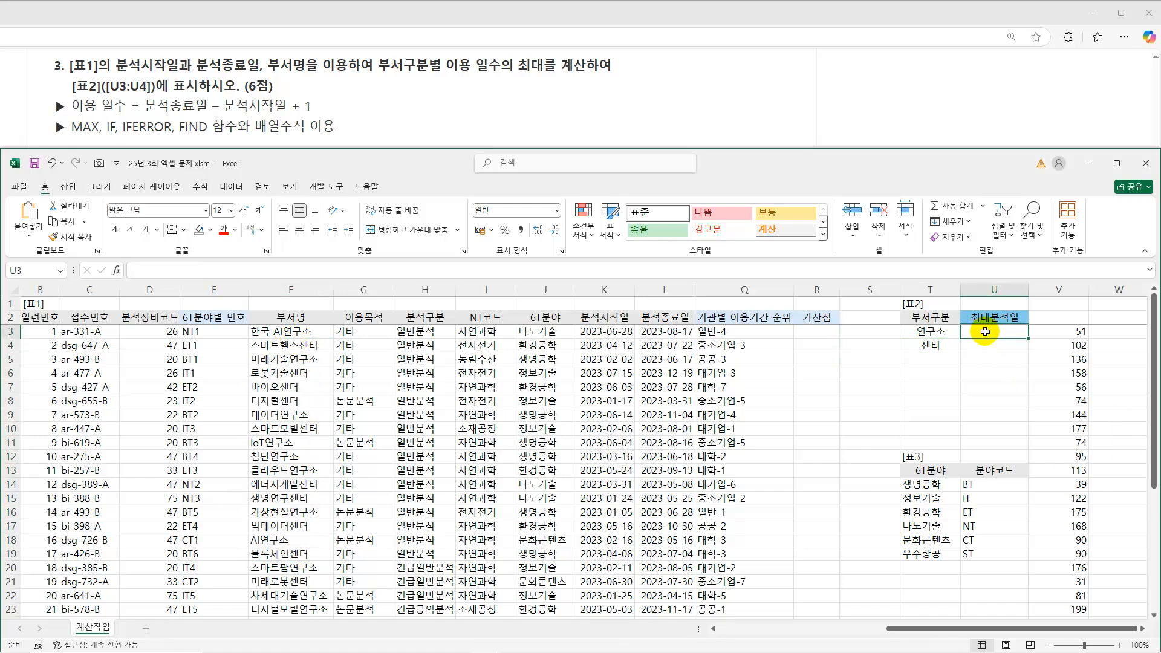
Enter =FIND(T3,$F$3:$F$32) in cell S3 to locate the 부서구분 text within the department names.
{"action": "left_click", "coordinate": [870, 332]}
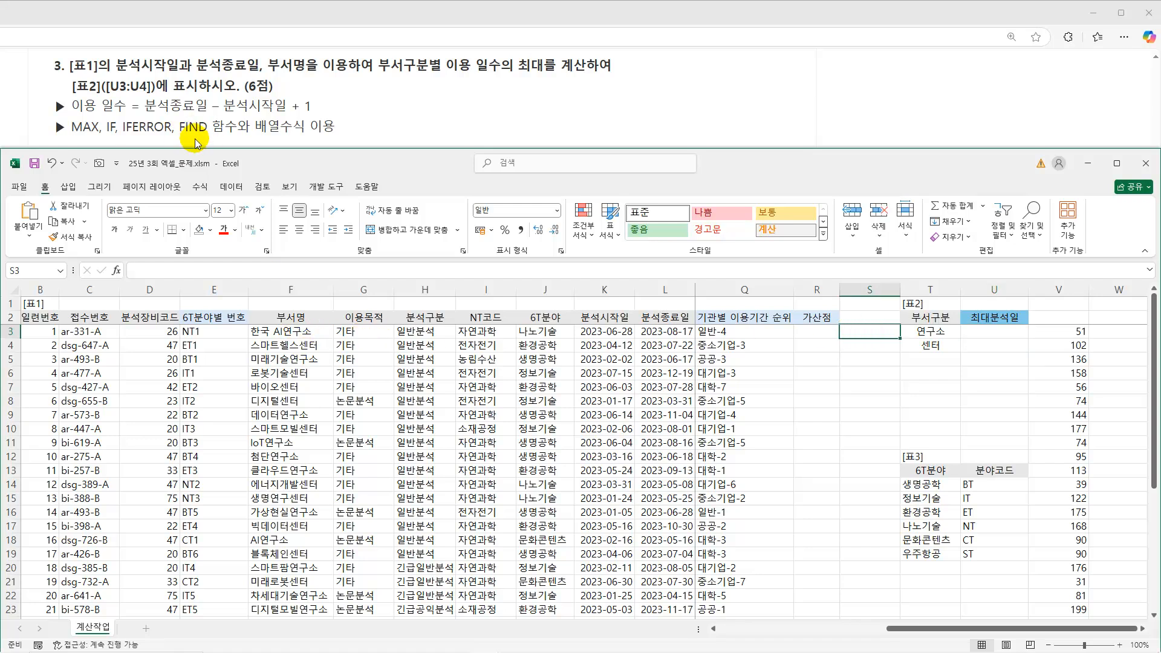
{"action": "type", "text": "=find("}
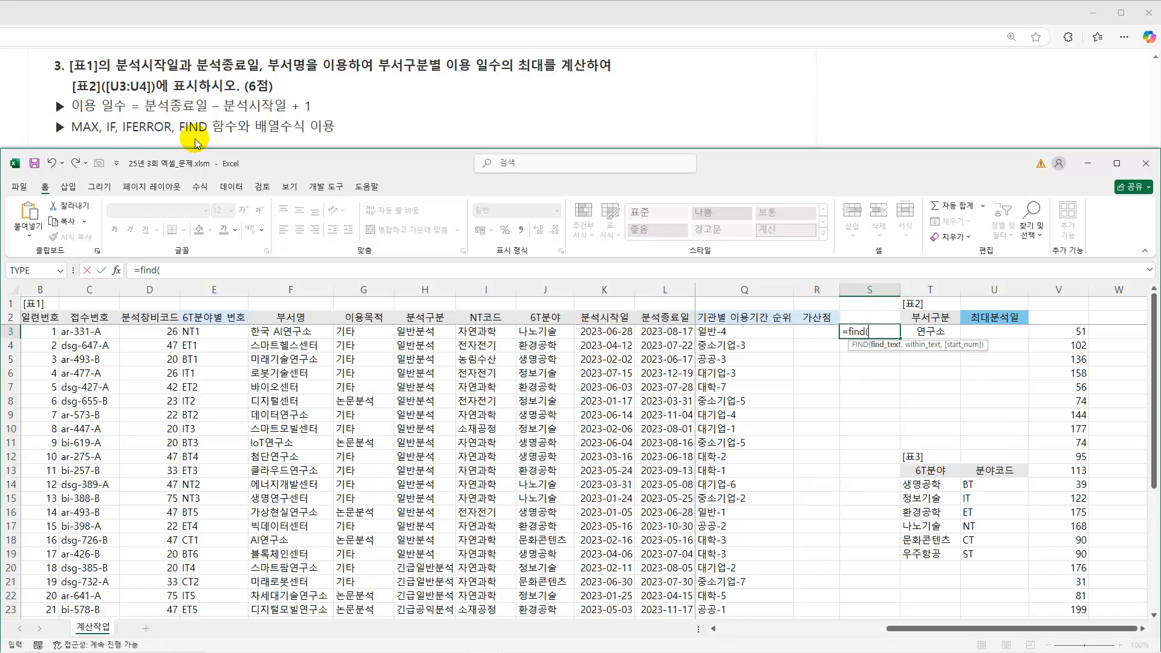
{"action": "left_click", "coordinate": [920, 334]}
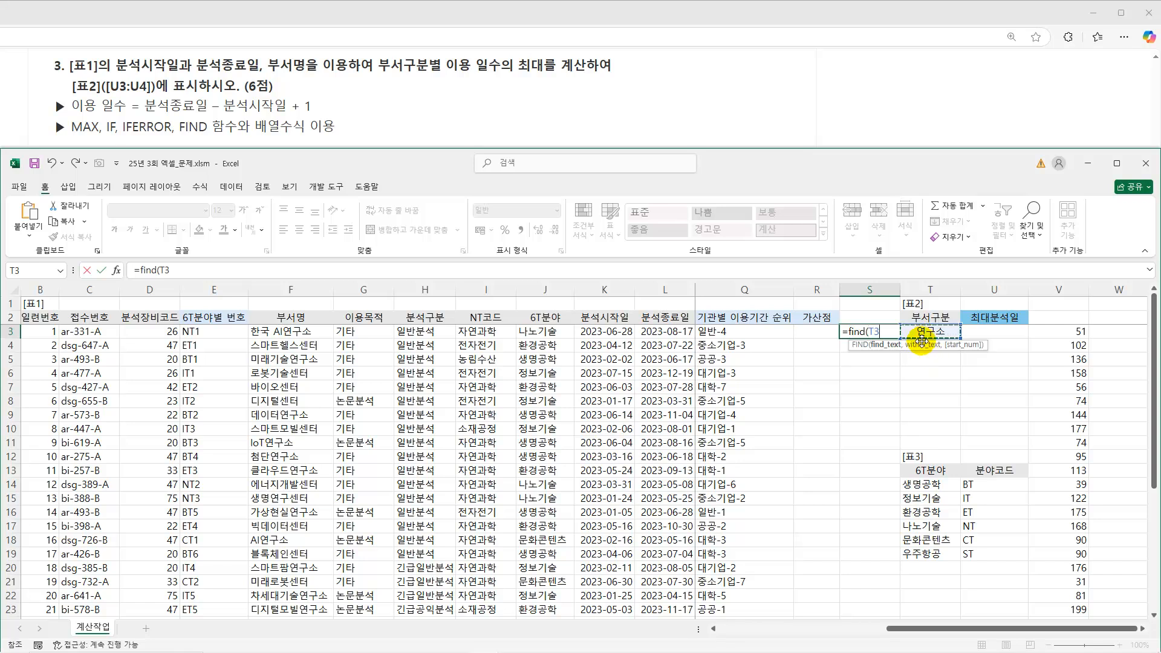
{"action": "type", "text": ","}
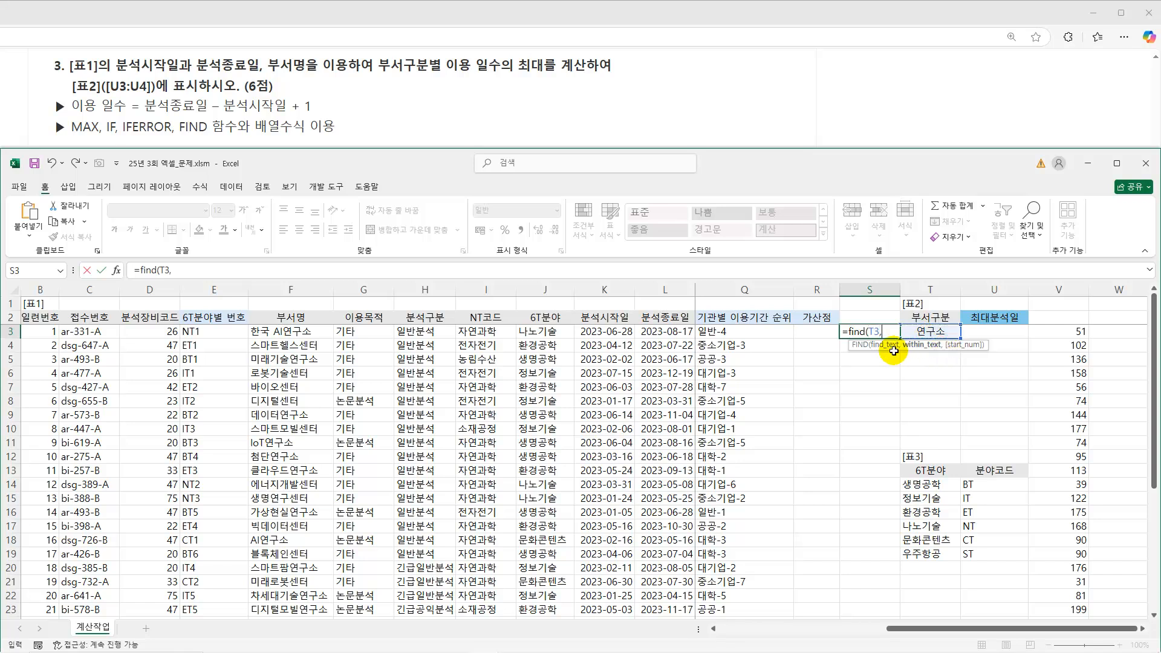
{"action": "left_click_drag", "start_coordinate": [303, 332], "coordinate": [299, 576]}
{"action": "key", "text": "F4"}
{"action": "type", "text": ")"}
{"action": "key", "text": "Return"}
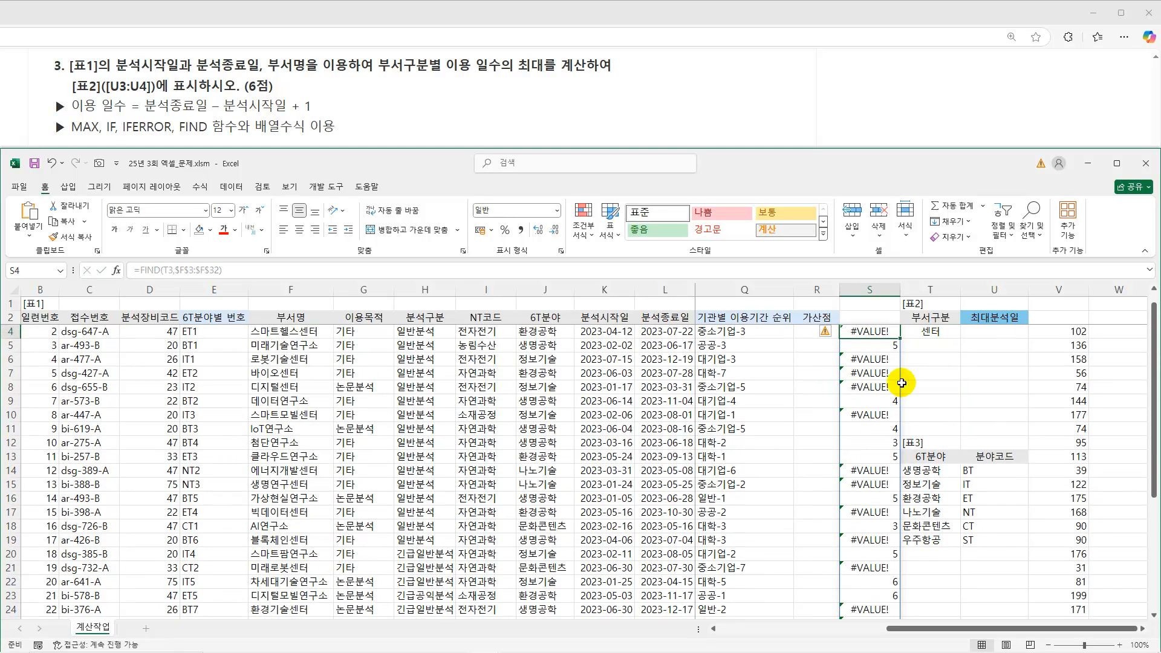
{"action": "scroll", "coordinate": [871, 433], "scroll_direction": "up", "scroll_amount": 1}
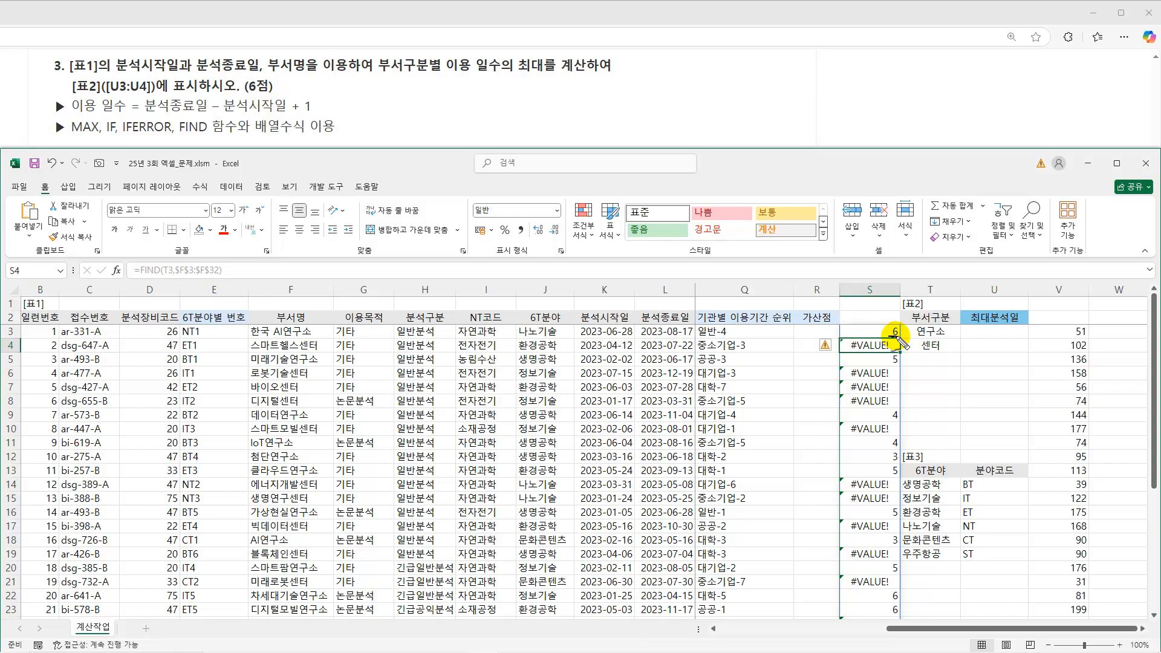
{"action": "left_click_drag", "start_coordinate": [914, 335], "coordinate": [945, 333]}
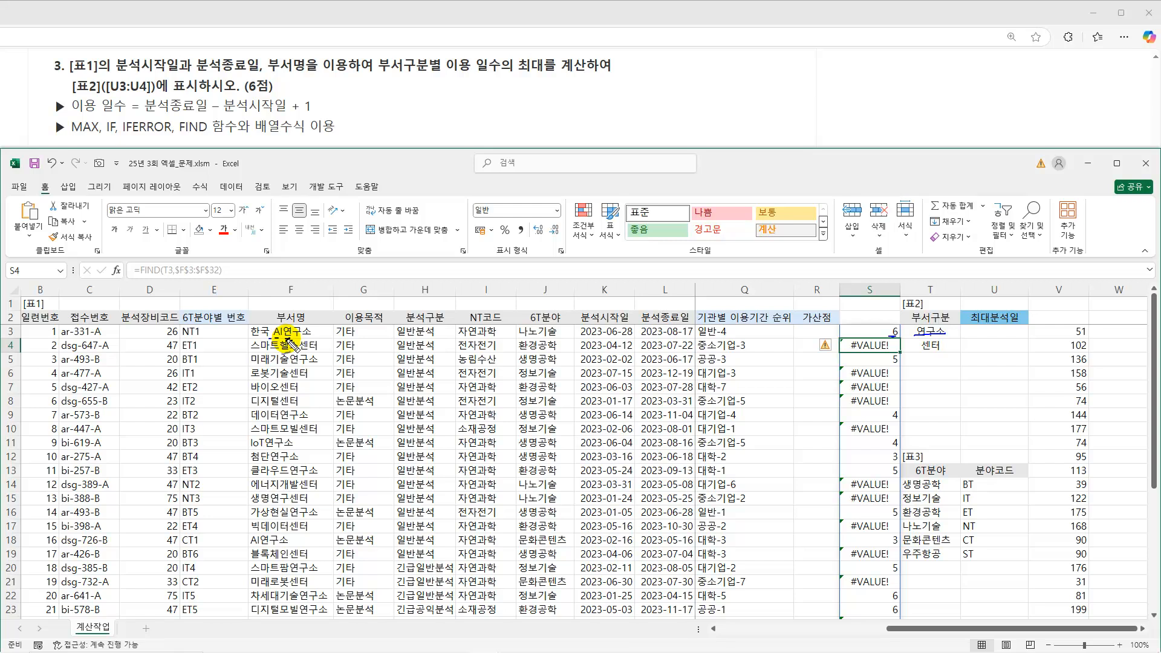
{"action": "left_click_drag", "start_coordinate": [887, 356], "coordinate": [898, 360]}
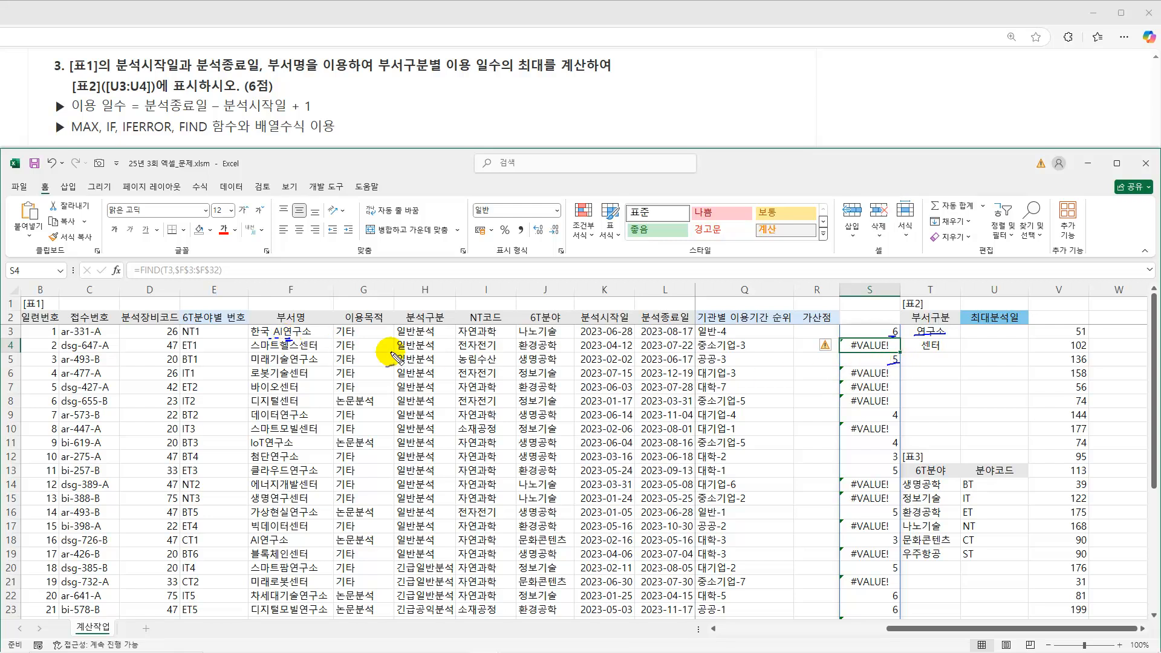
{"action": "left_click_drag", "start_coordinate": [253, 365], "coordinate": [291, 366]}
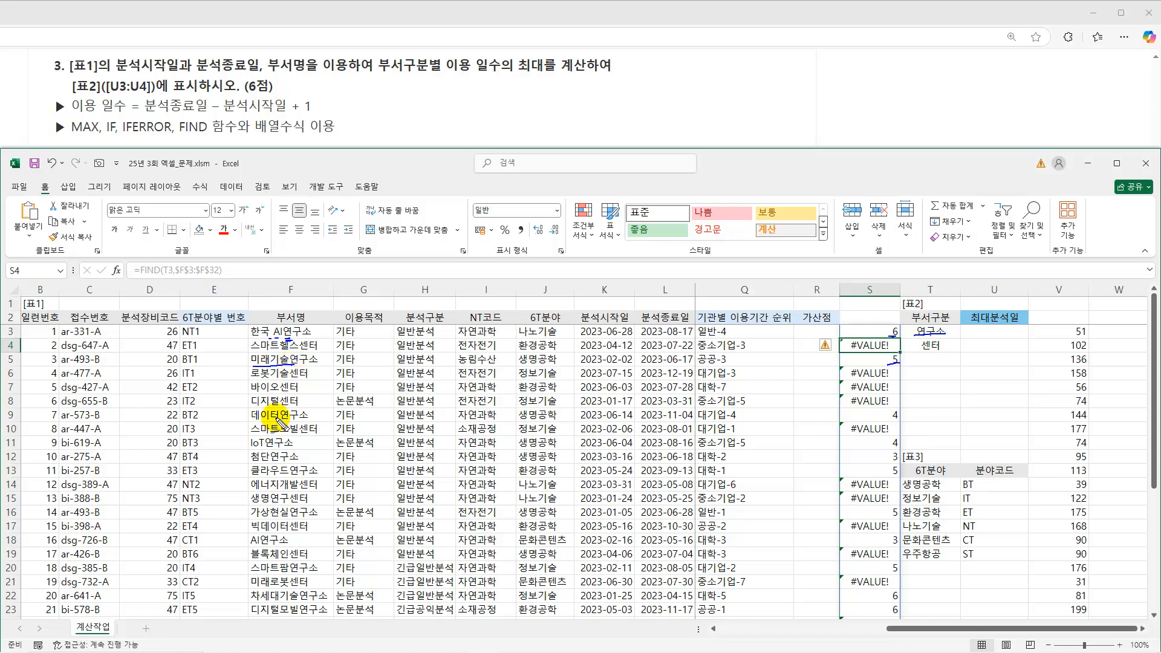
{"action": "left_click_drag", "start_coordinate": [250, 422], "coordinate": [283, 422]}
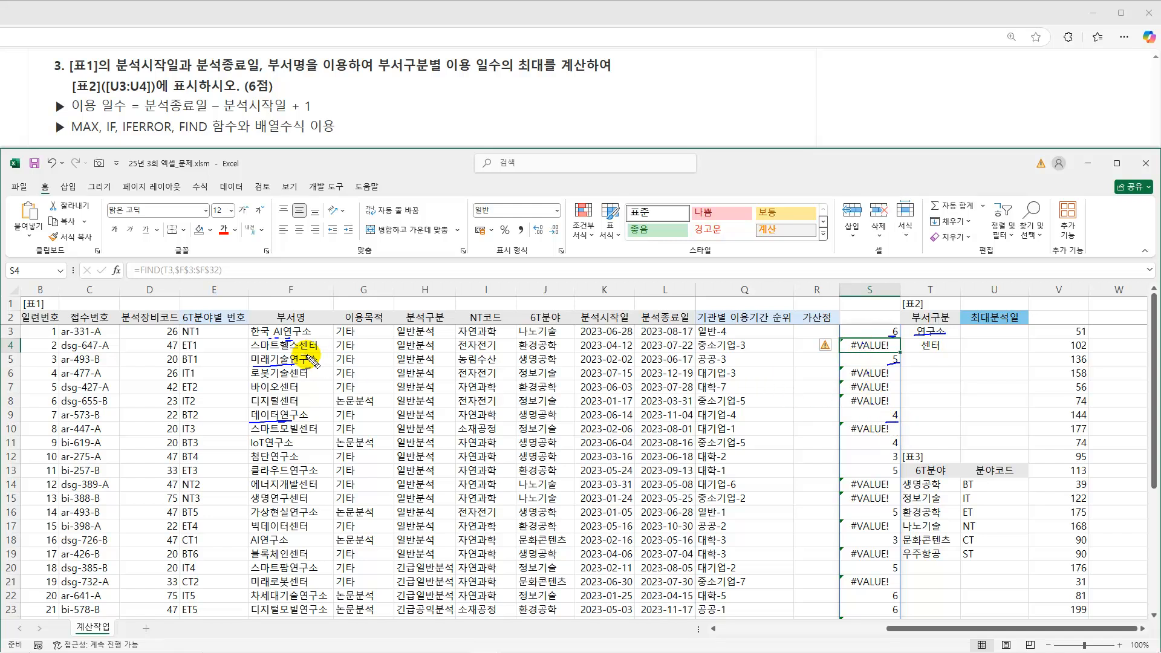
{"action": "mouse_move", "coordinate": [263, 380]}
{"action": "left_mouse_down"}
{"action": "mouse_move", "coordinate": [319, 381]}
{"action": "mouse_move", "coordinate": [307, 406]}
{"action": "left_mouse_up"}
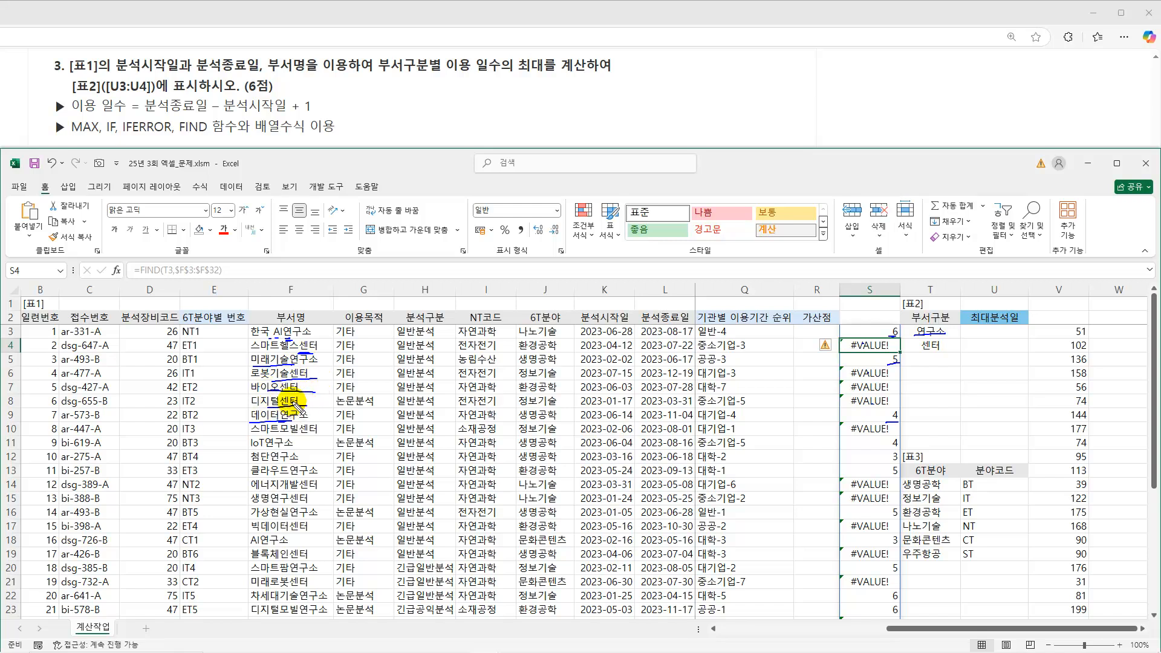
{"action": "left_click_drag", "start_coordinate": [139, 277], "coordinate": [161, 277]}
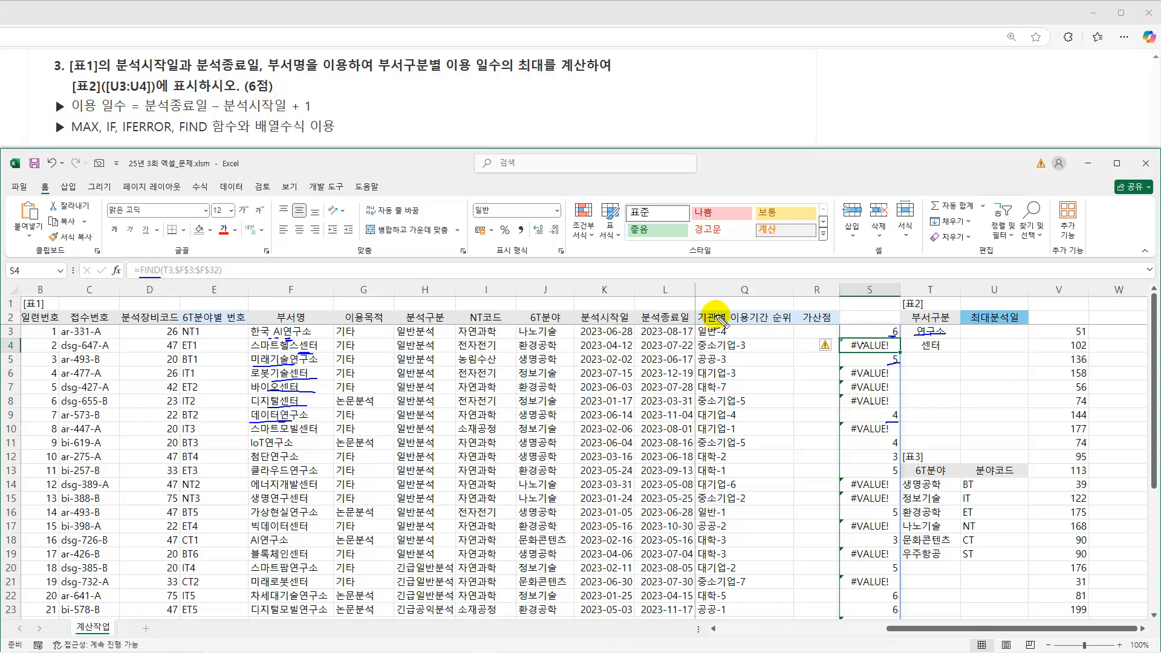
{"action": "mouse_move", "coordinate": [901, 331]}
{"action": "left_mouse_down"}
{"action": "mouse_move", "coordinate": [884, 329]}
{"action": "mouse_move", "coordinate": [901, 352]}
{"action": "mouse_move", "coordinate": [886, 351]}
{"action": "left_mouse_up"}
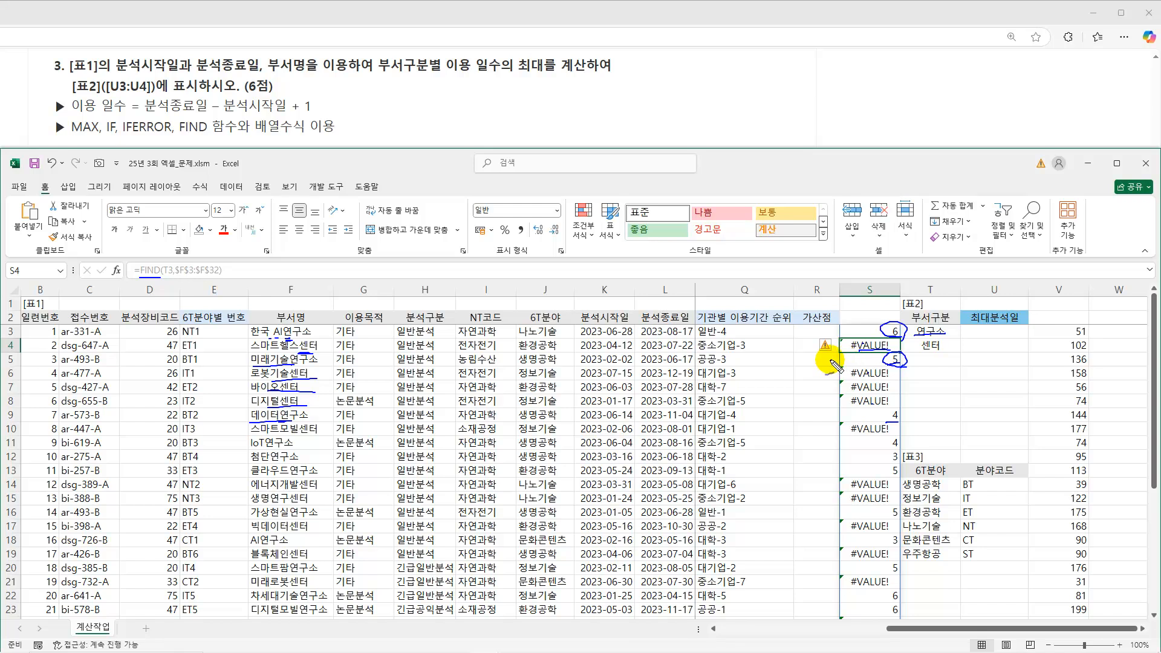
{"action": "key", "text": "Escape"}
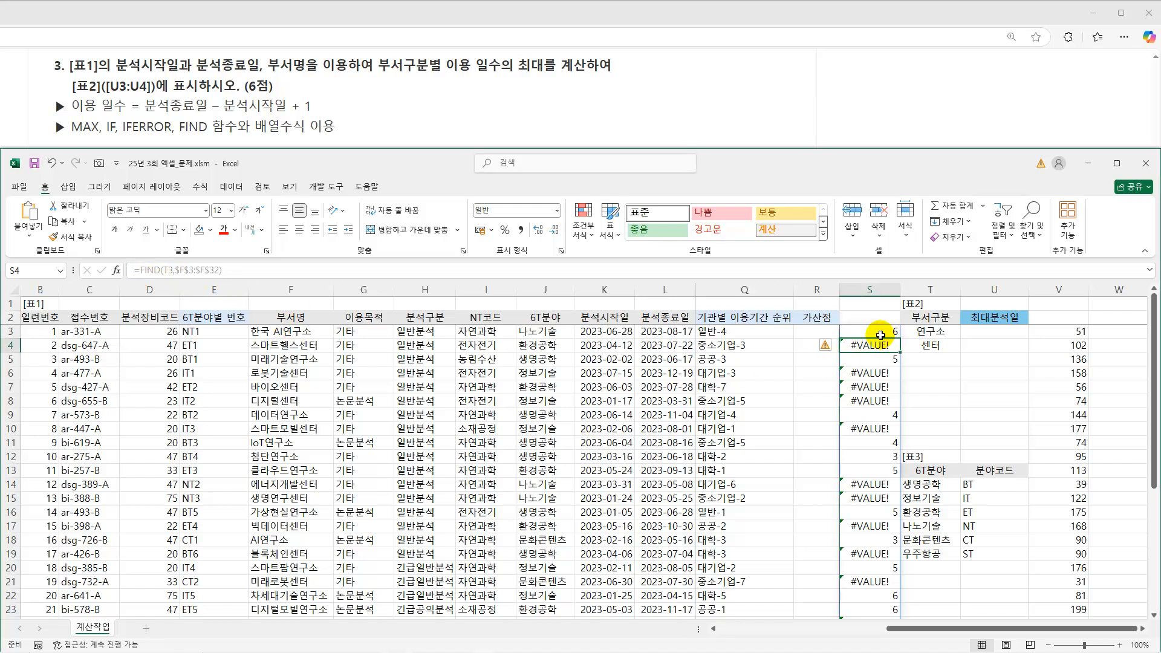
Extend the S3 formula to =MAX(IF(FIND(T3,$F$3:$F$32),L3-K3+1)) and enter it as an array formula.
{"action": "left_click", "coordinate": [880, 335]}
{"action": "left_click", "coordinate": [138, 270]}
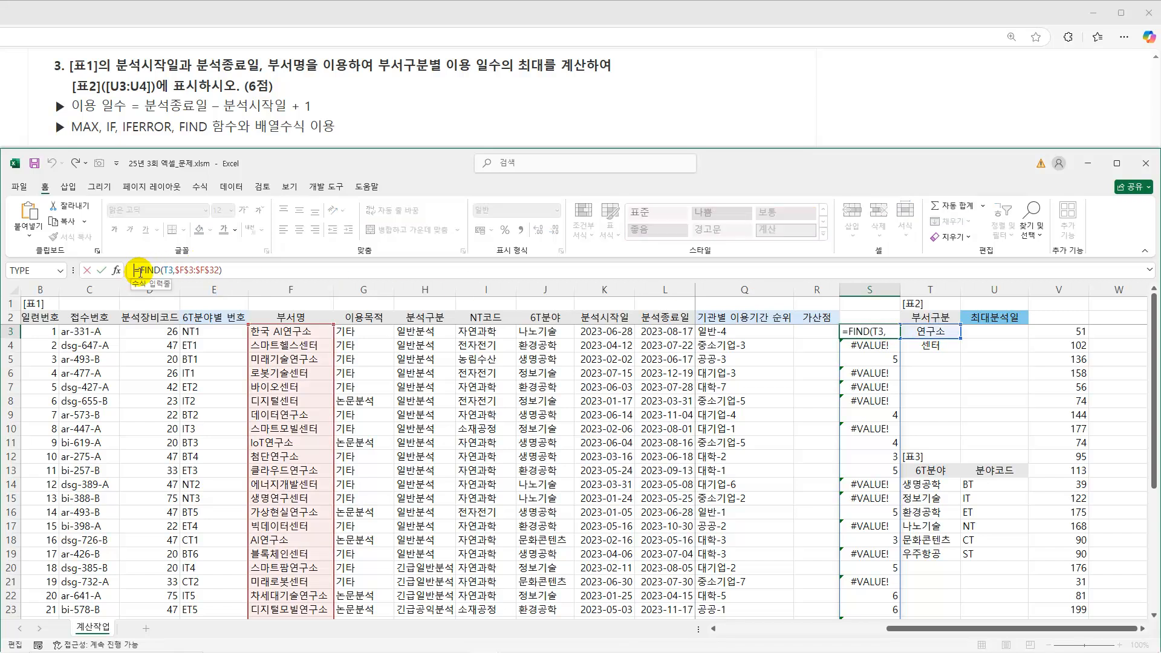
{"action": "type", "text": "max"}
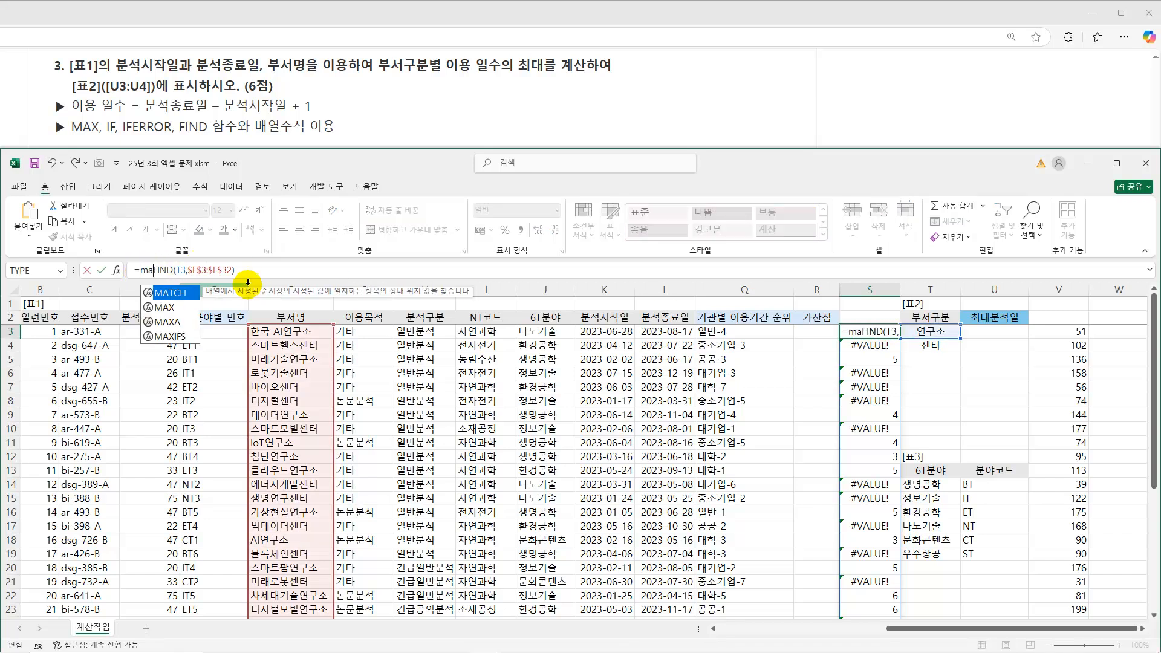
{"action": "type", "text": "(if("}
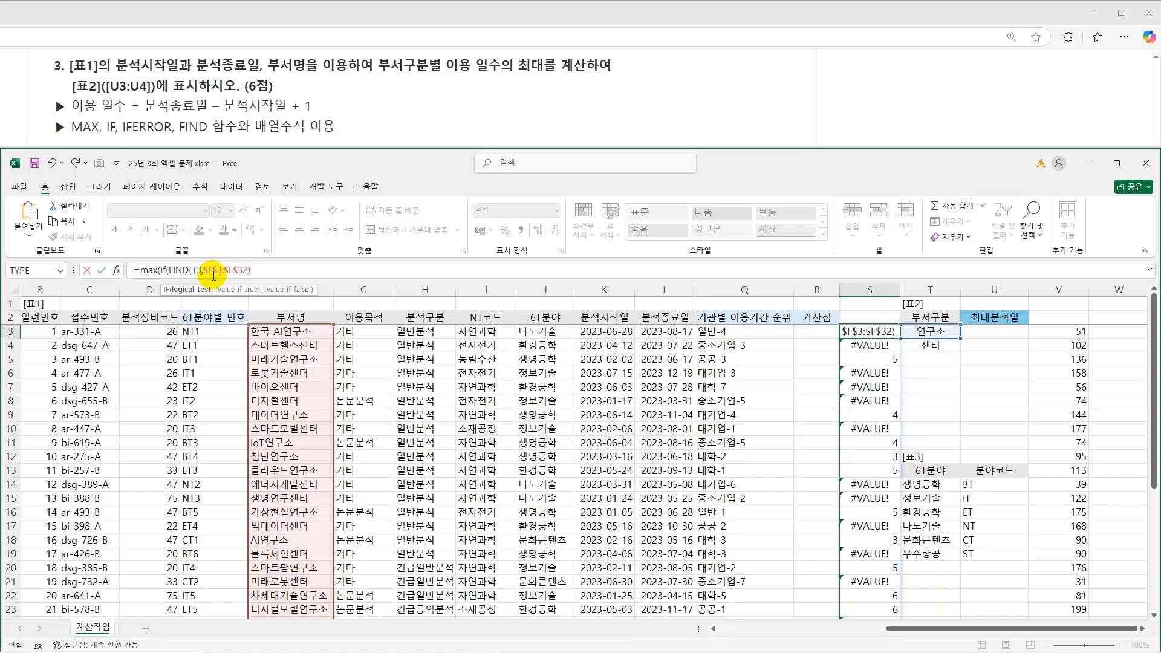
{"action": "type", "text": ","}
{"action": "left_click", "coordinate": [676, 331]}
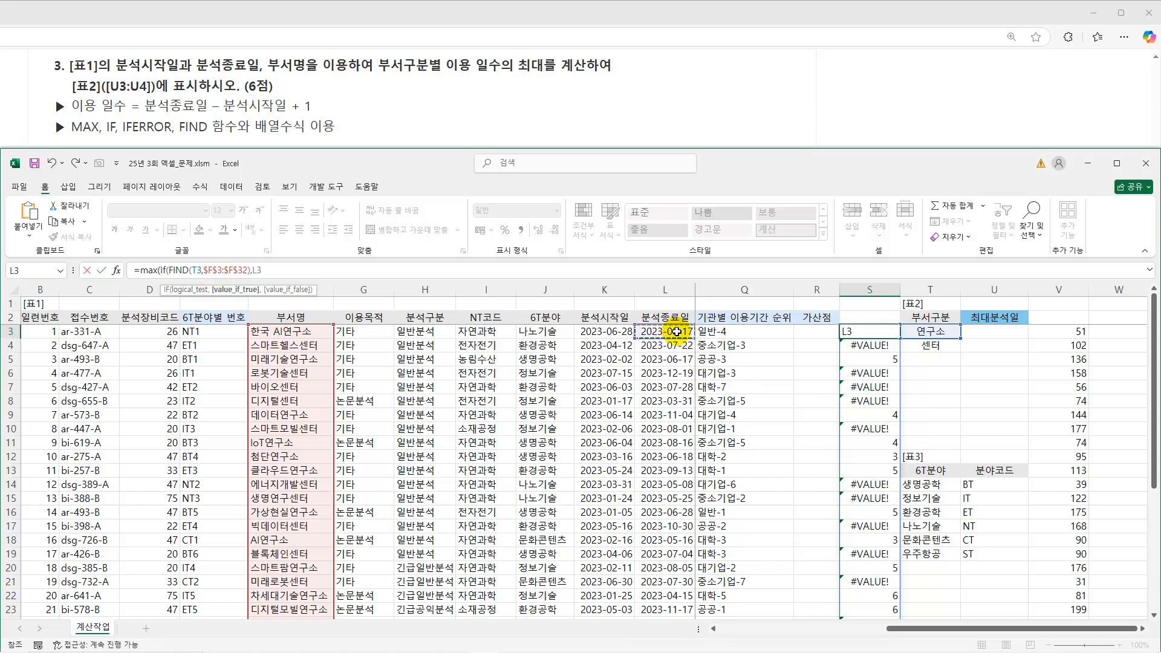
{"action": "type", "text": "-"}
{"action": "left_click", "coordinate": [618, 331]}
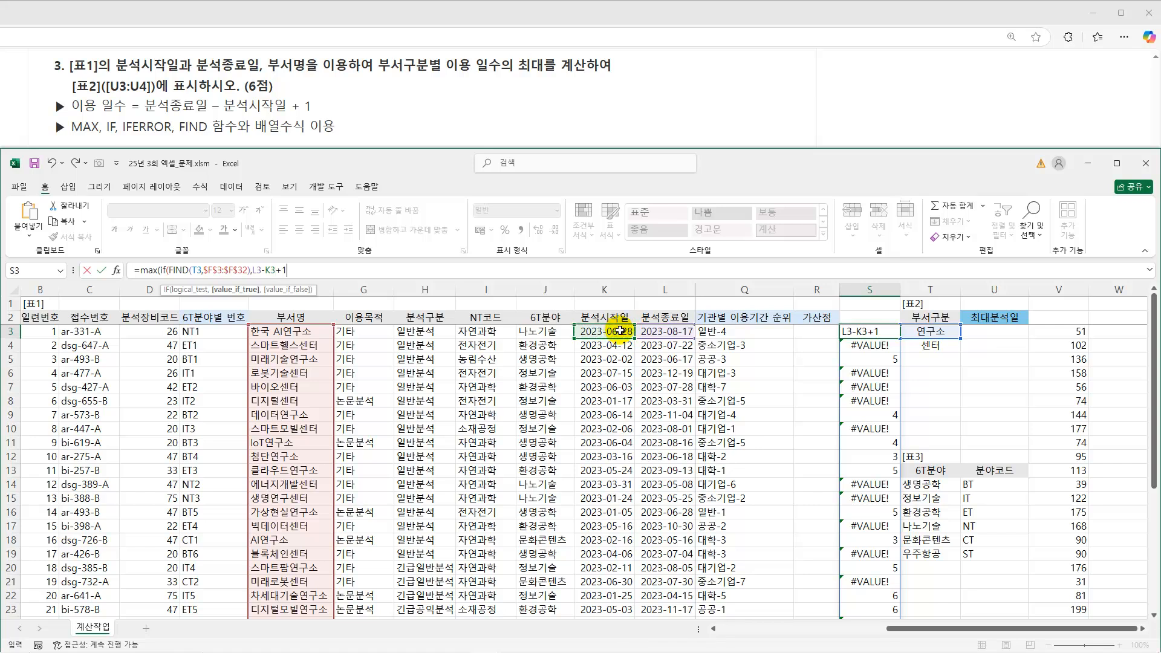
{"action": "type", "text": "+1)"}
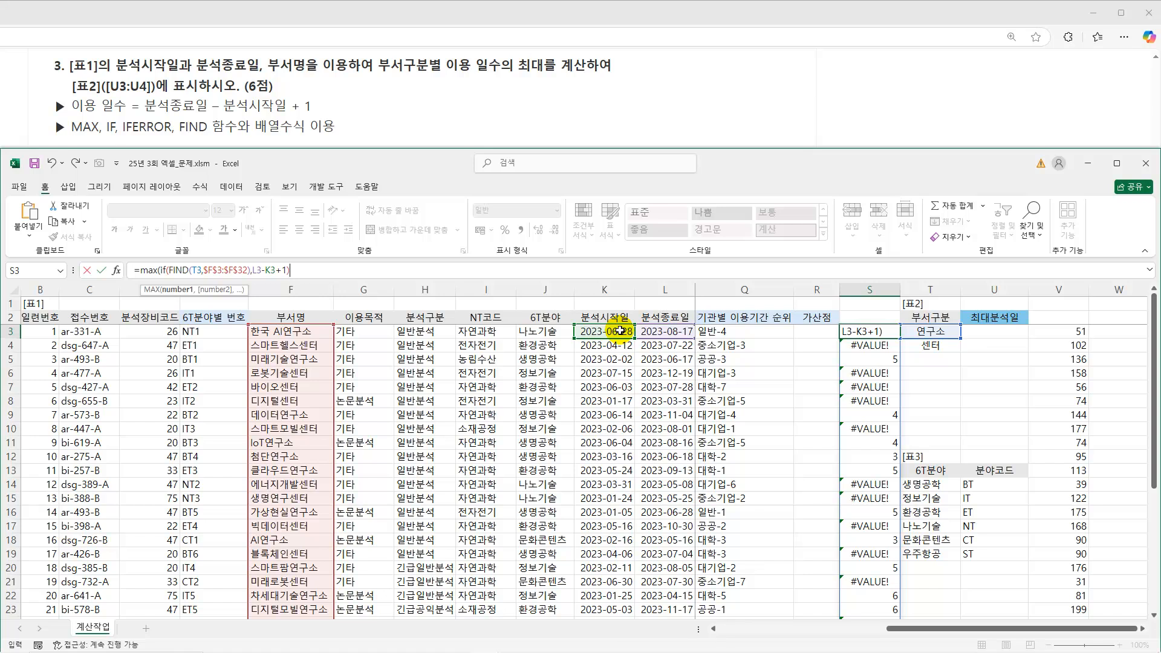
{"action": "type", "text": ")"}
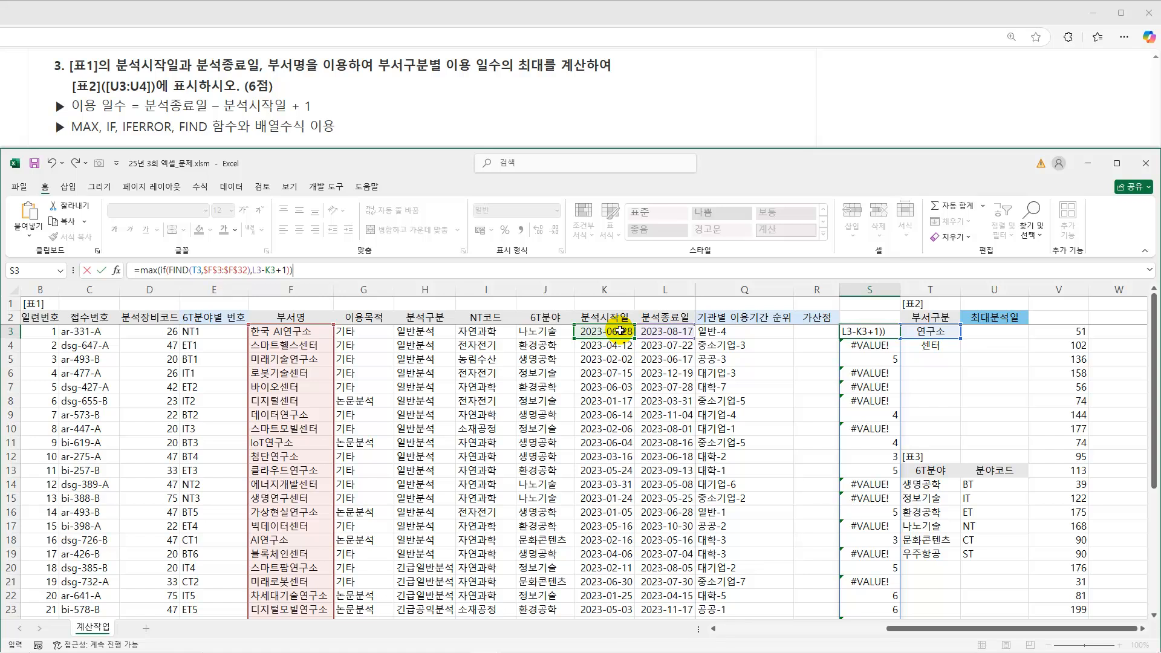
{"action": "key", "text": "ctrl+shift+Return"}
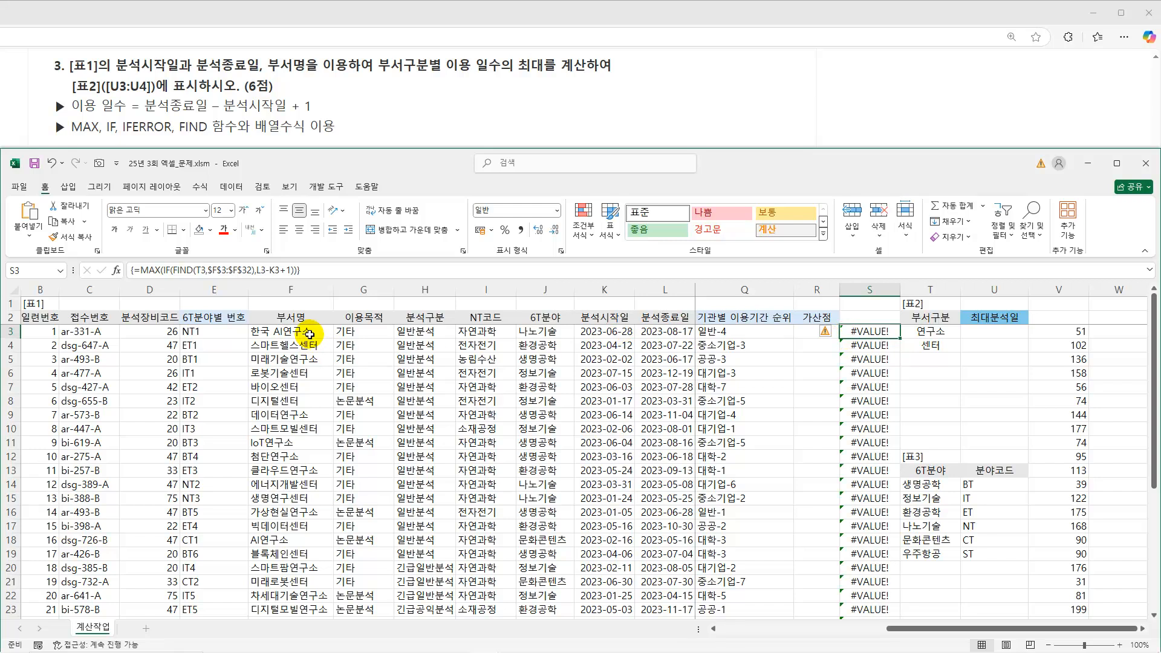
Compare the department names without 연구소 in column F with the column S errors and the usage days in column V.
{"action": "left_click_drag", "start_coordinate": [309, 345], "coordinate": [305, 399]}
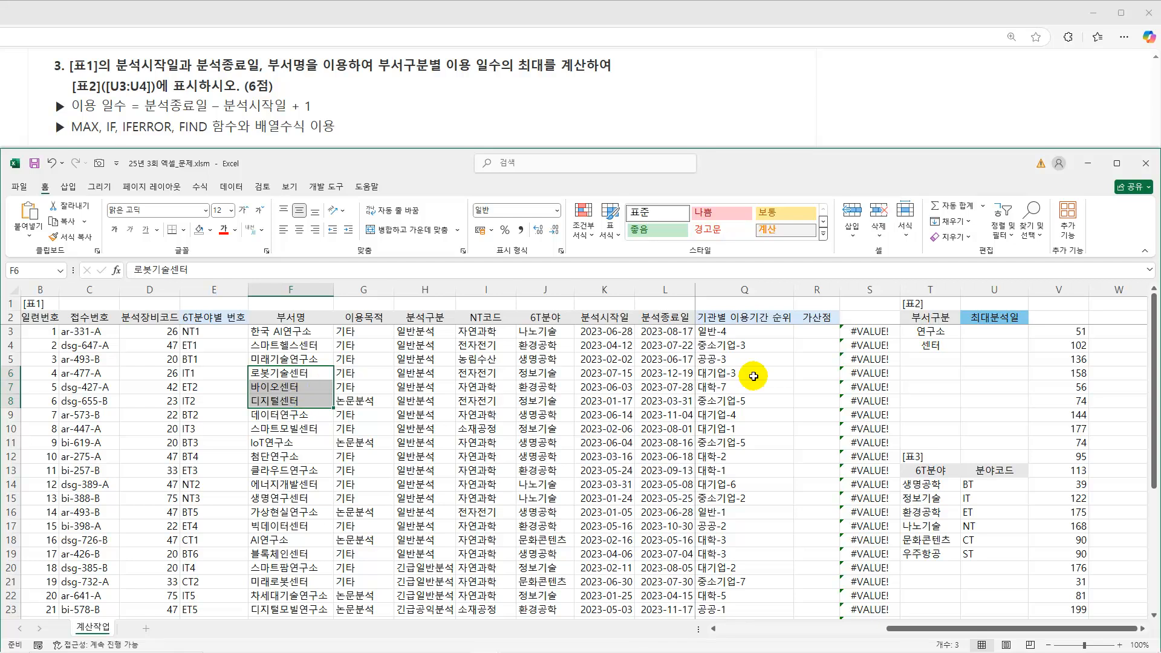
{"action": "left_click", "coordinate": [879, 346]}
{"action": "left_click_drag", "start_coordinate": [1089, 347], "coordinate": [1081, 470]}
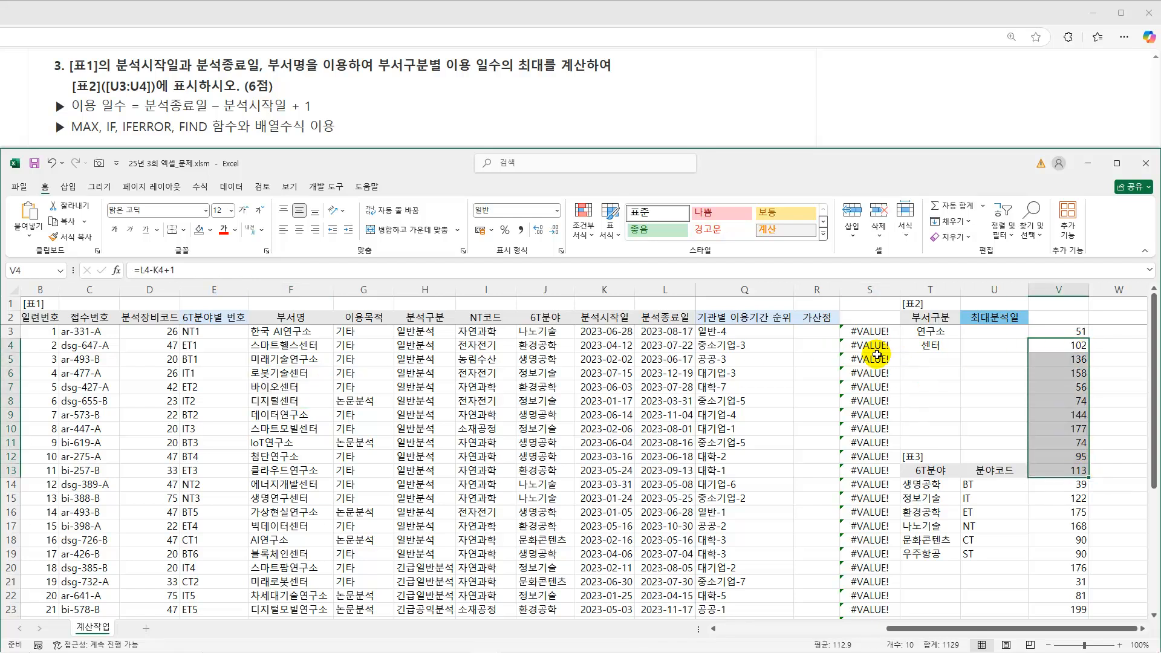
Try 0 as the usage days in V4, review it among the values in V3:V12, and undo the entry.
{"action": "left_click", "coordinate": [877, 346]}
{"action": "left_click", "coordinate": [1075, 347]}
{"action": "key", "text": "Down"}
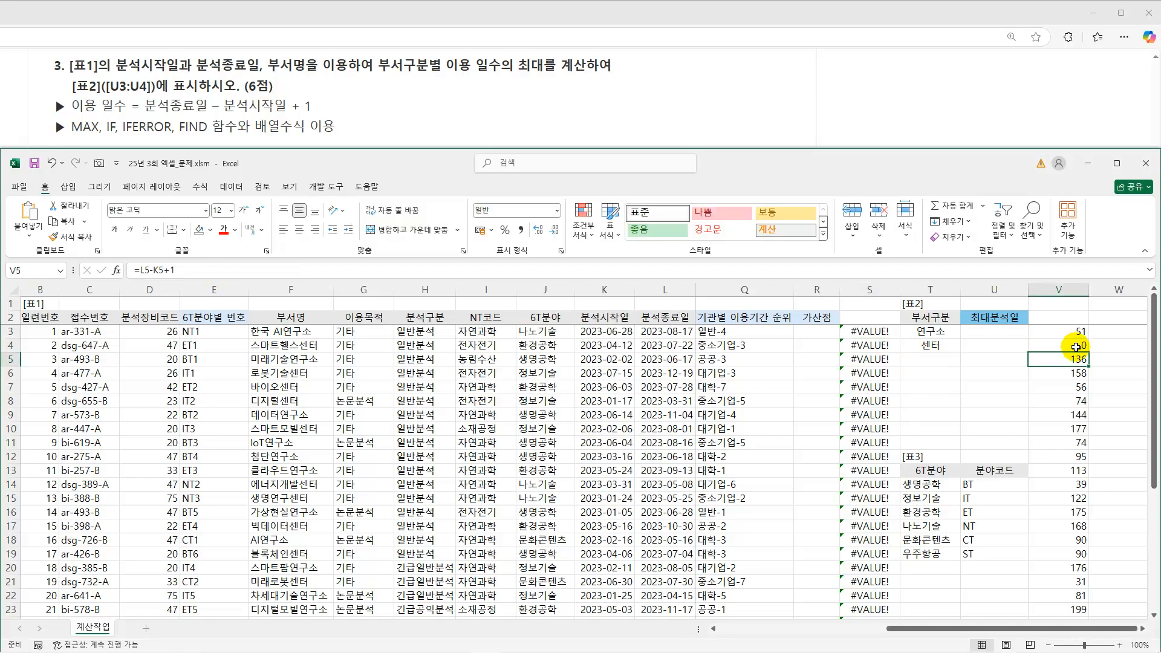
{"action": "left_click_drag", "start_coordinate": [1076, 331], "coordinate": [1082, 453]}
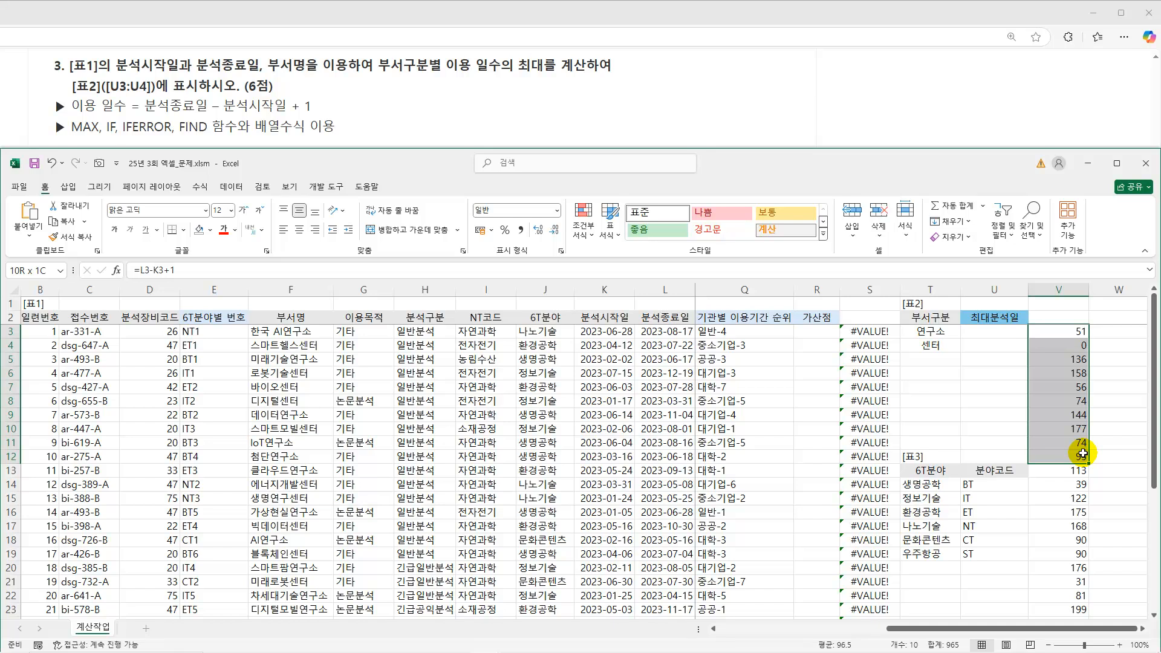
{"action": "left_click", "coordinate": [1077, 348]}
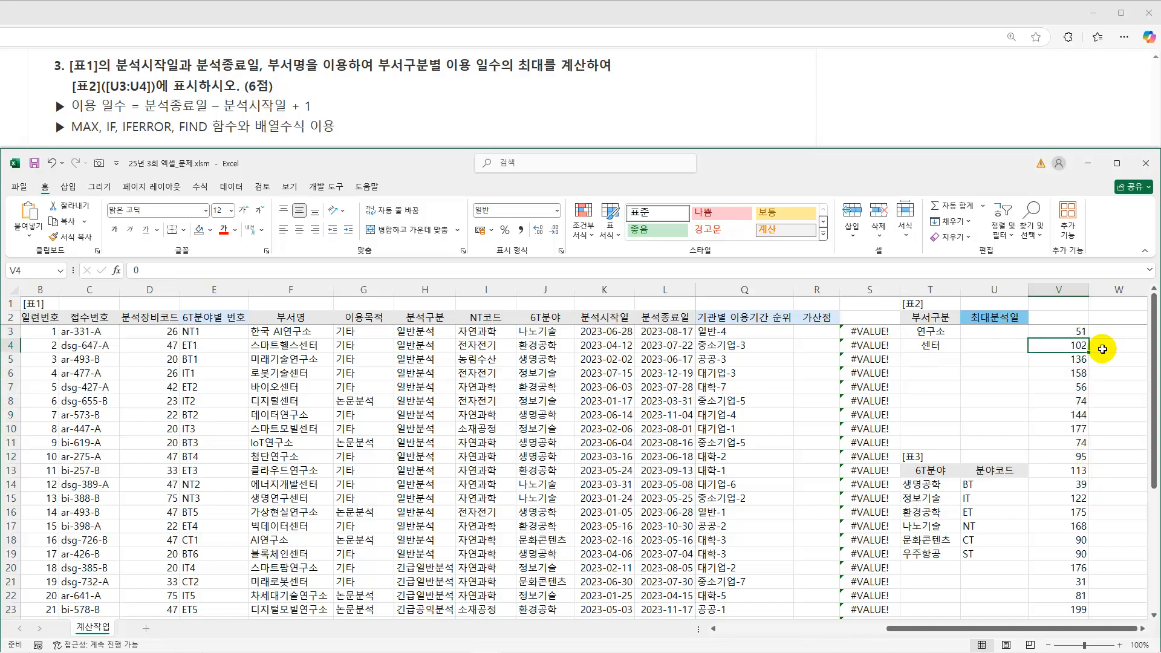
Wrap the FIND part of the S3 array formula in IFERROR with 0 as the error value and re-enter the array formula.
{"action": "left_click", "coordinate": [858, 332]}
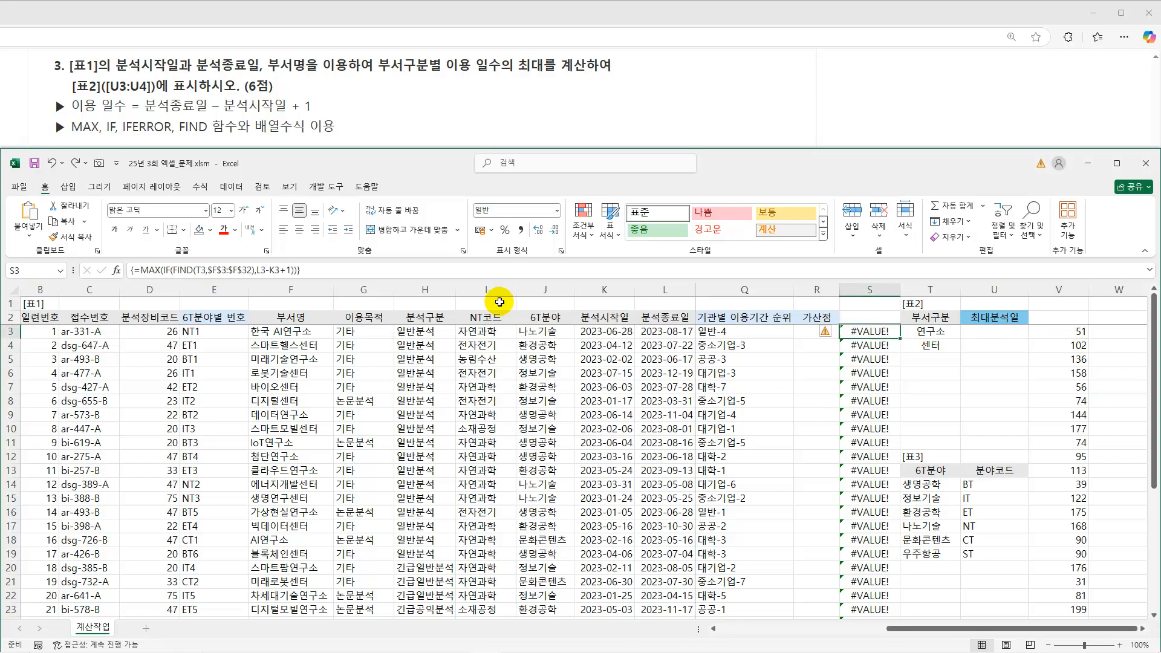
{"action": "left_click_drag", "start_coordinate": [174, 271], "coordinate": [252, 272]}
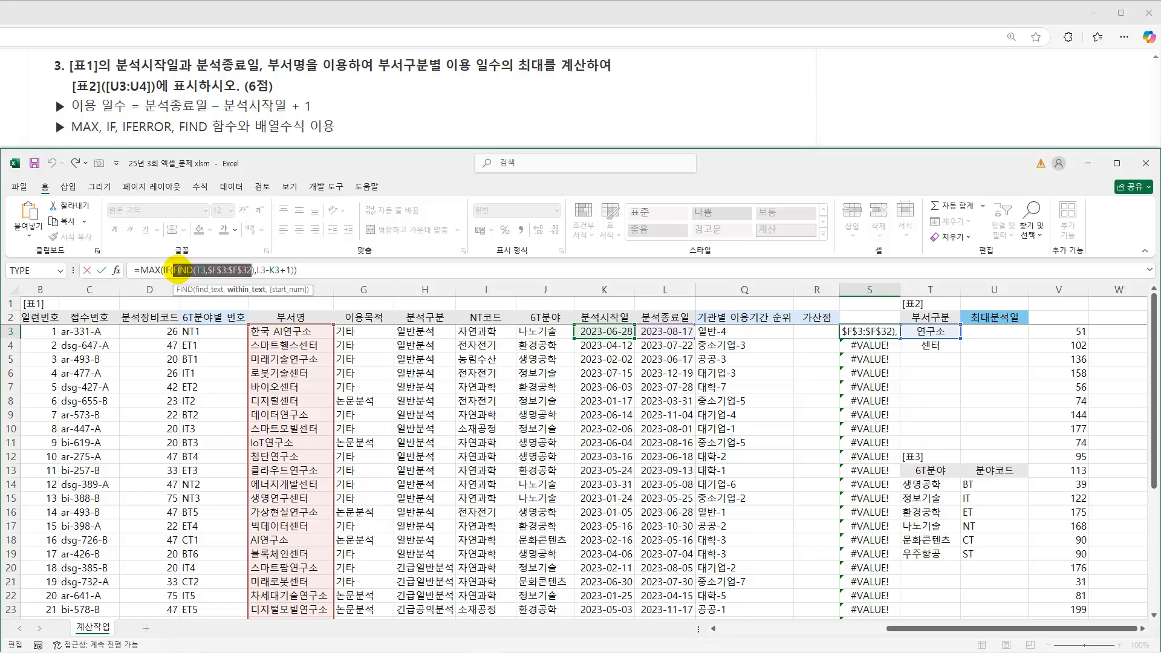
{"action": "left_click", "coordinate": [175, 272]}
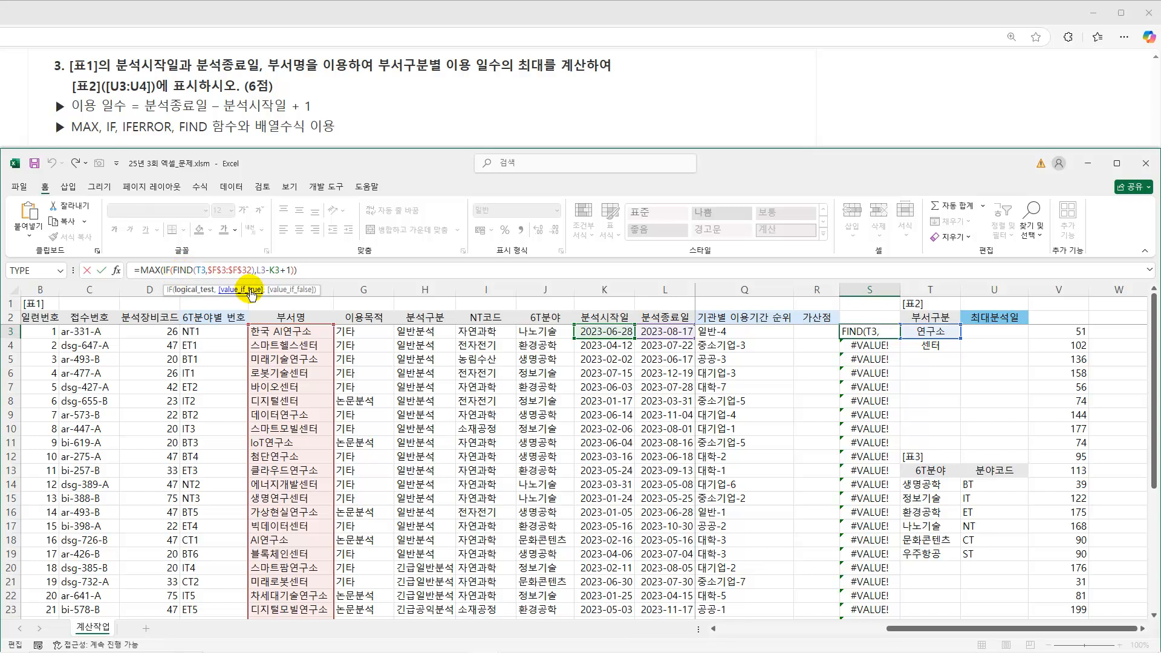
{"action": "type", "text": "IFERROR("}
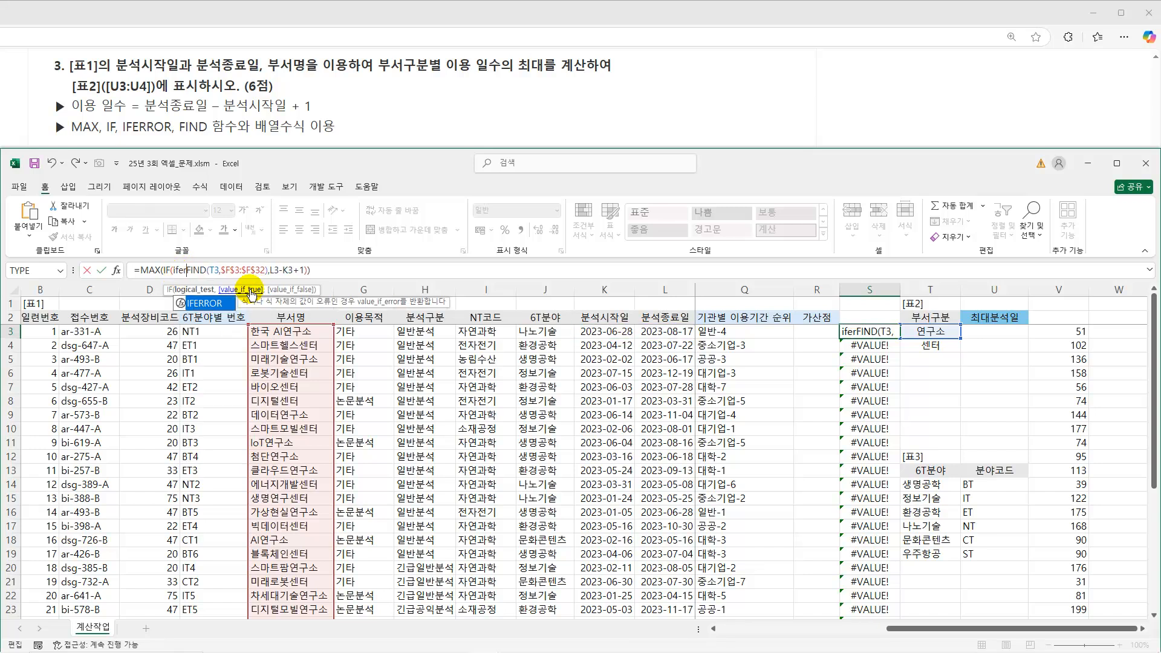
{"action": "left_click_drag", "start_coordinate": [210, 272], "coordinate": [291, 272]}
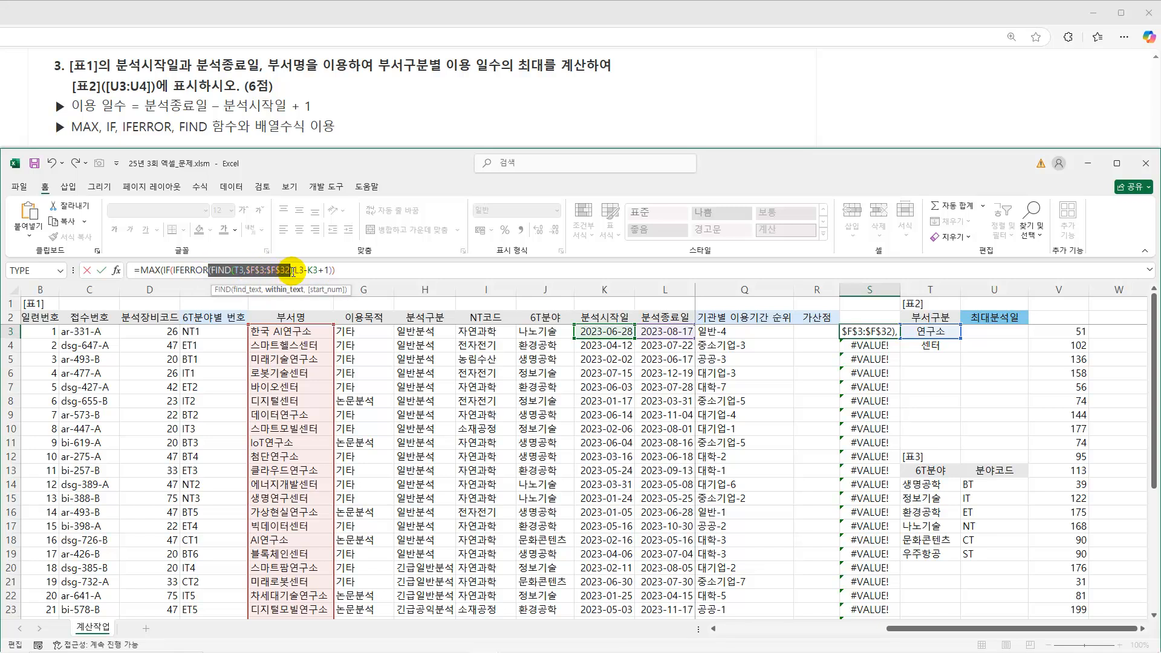
{"action": "left_click", "coordinate": [292, 271]}
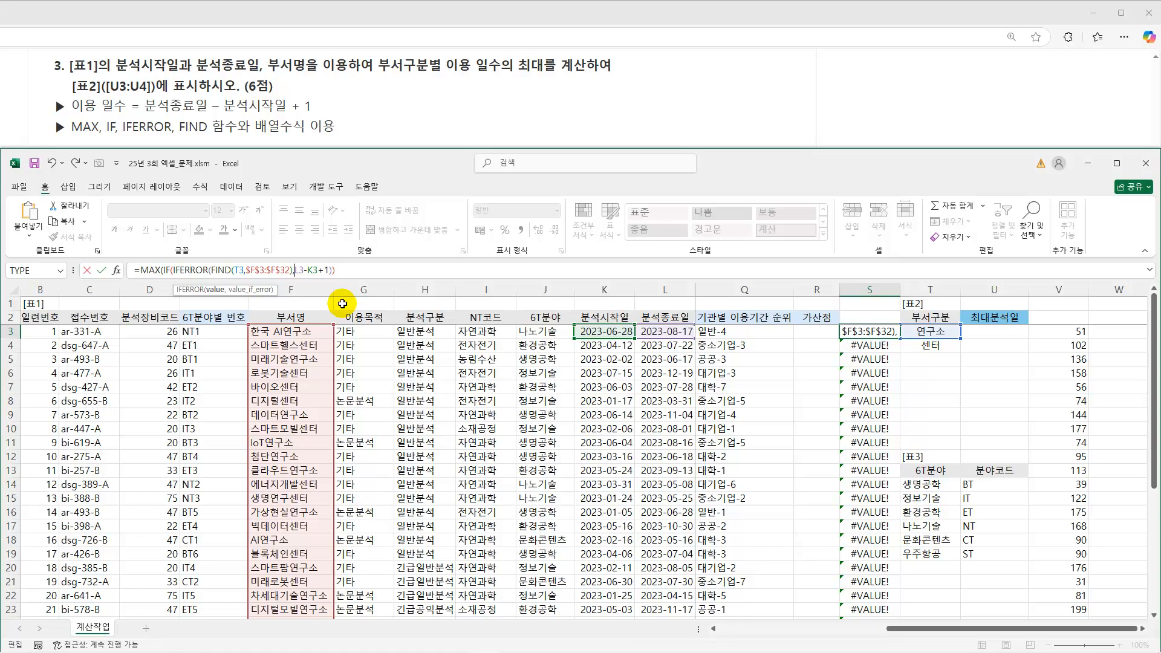
{"action": "type", "text": "),"}
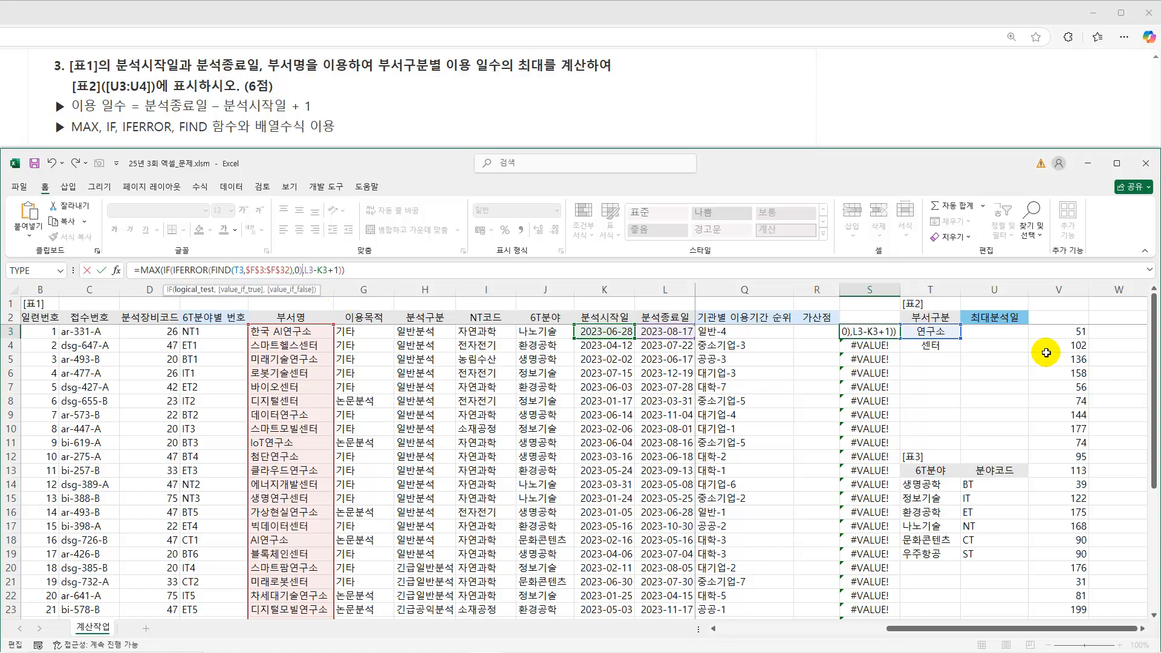
{"action": "key", "text": "ctrl+shift+Return"}
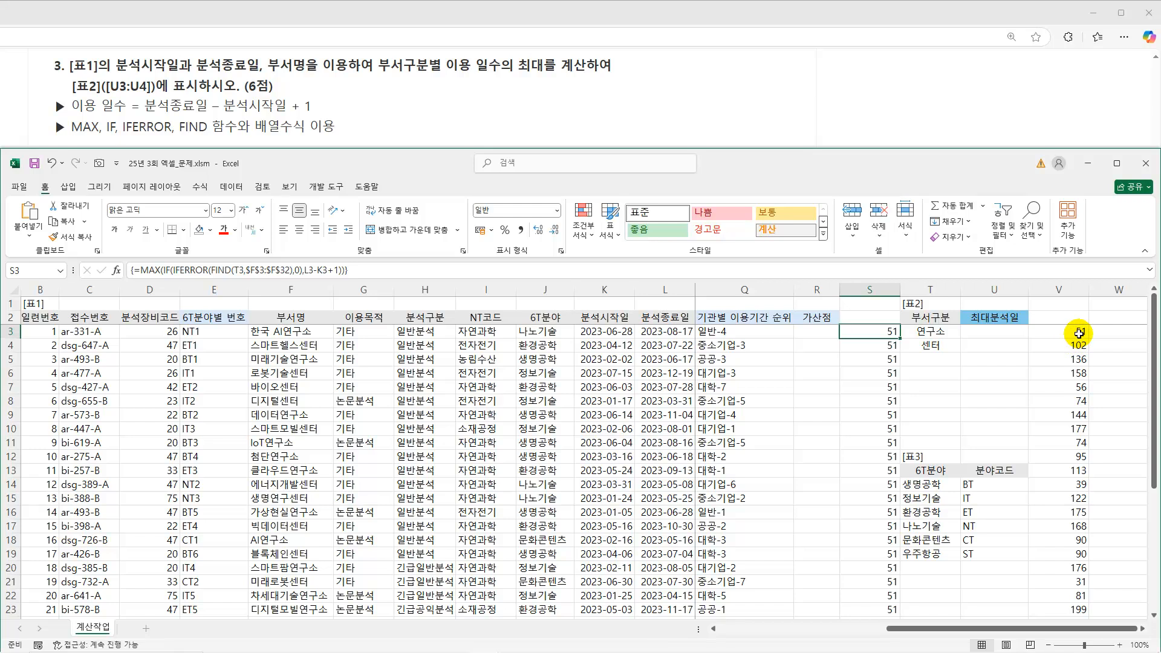
Replace L3 and K3 in the S3 formula with the absolute ranges $L$3:$L$32 and $K$3:$K$32 and re-enter it as an array formula.
{"action": "left_click_drag", "start_coordinate": [665, 332], "coordinate": [614, 333]}
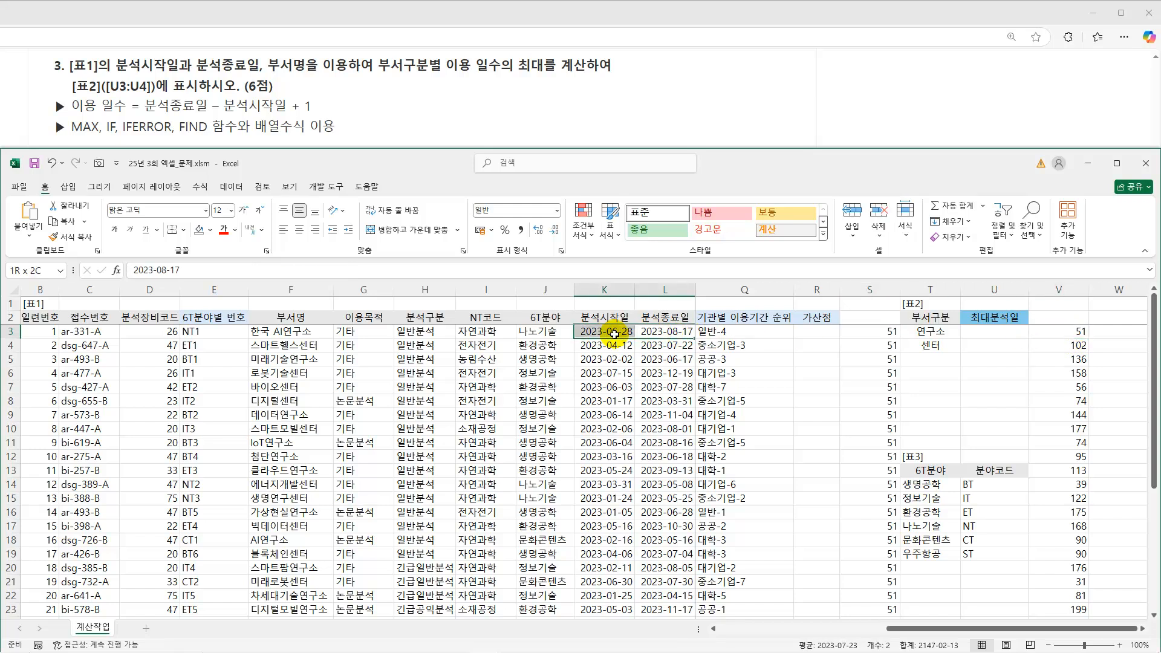
{"action": "left_click", "coordinate": [871, 332]}
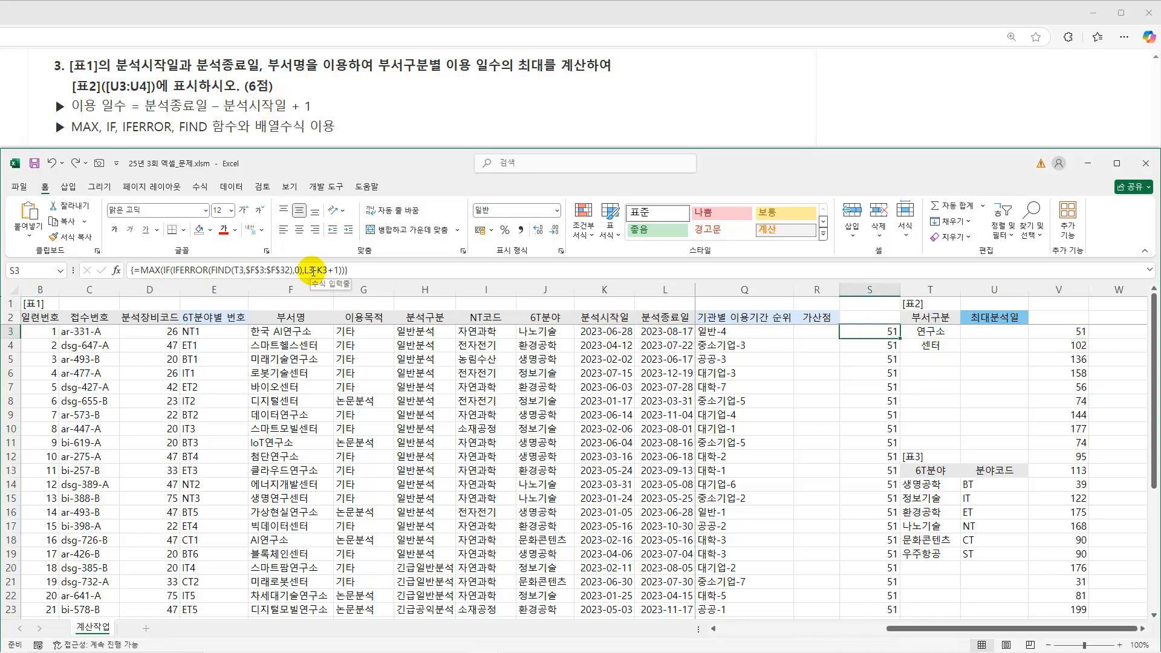
{"action": "double_click", "coordinate": [312, 270]}
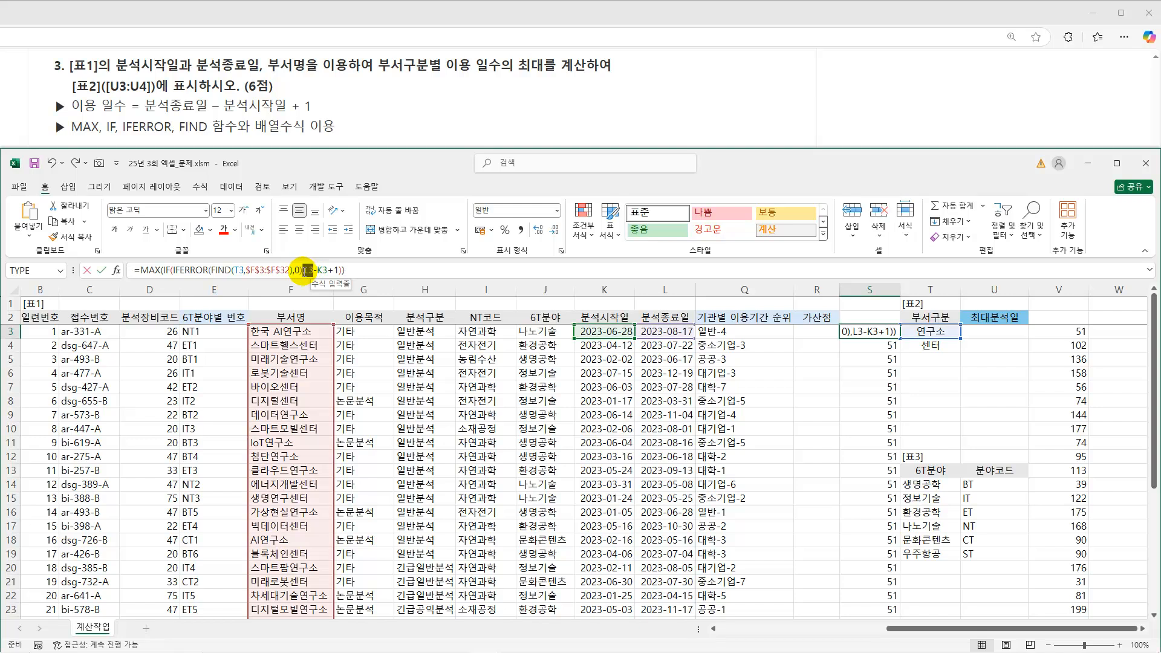
{"action": "left_click_drag", "start_coordinate": [669, 333], "coordinate": [673, 582]}
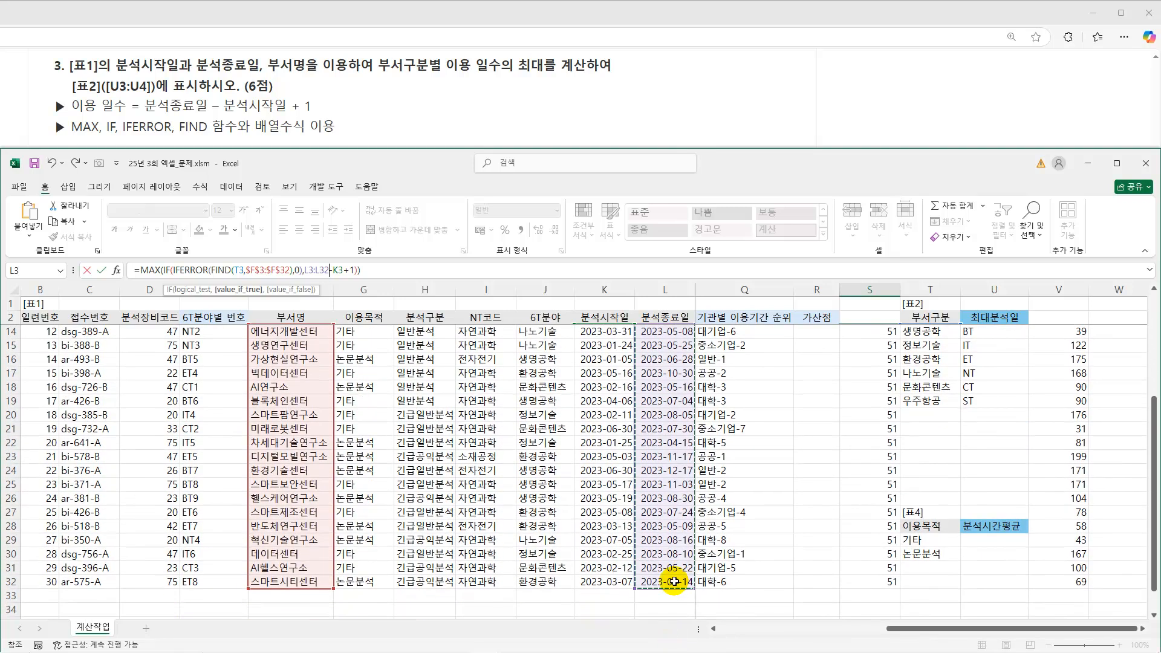
{"action": "key", "text": "F4"}
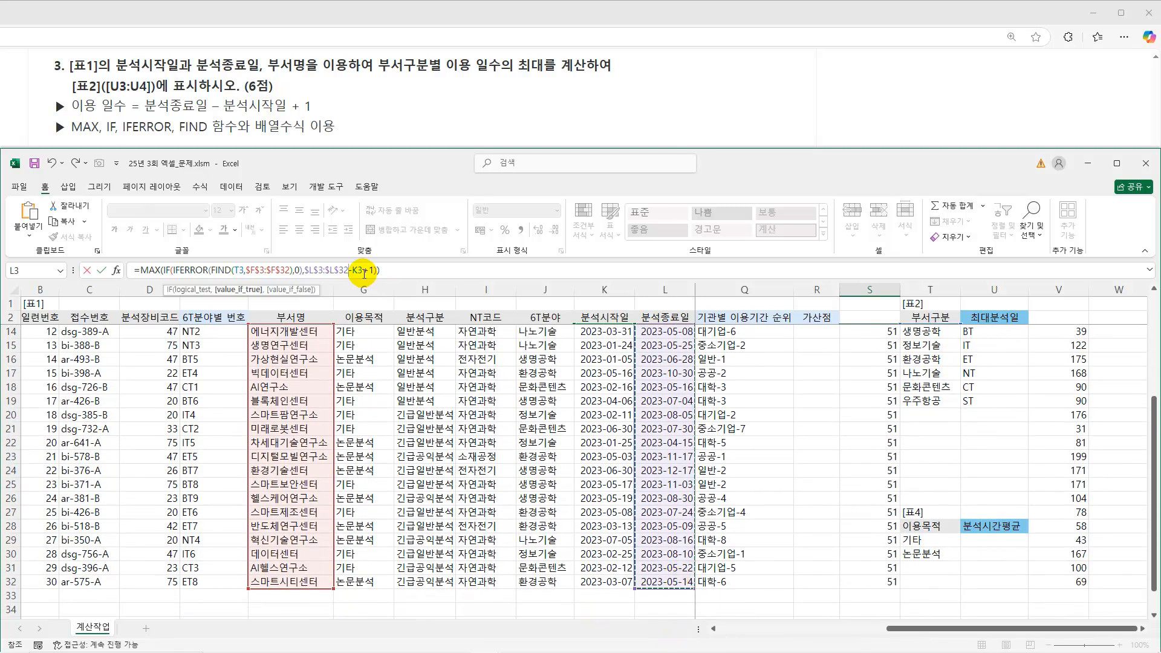
{"action": "double_click", "coordinate": [362, 270]}
{"action": "scroll", "coordinate": [593, 339], "scroll_direction": "up", "scroll_amount": 4}
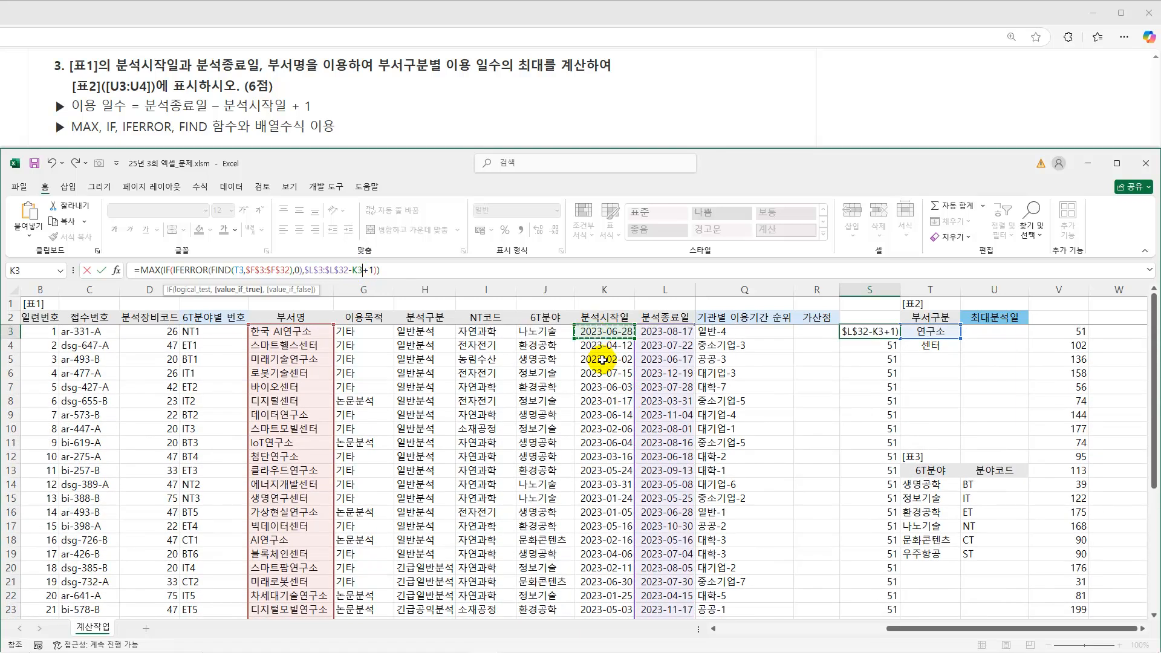
{"action": "left_click_drag", "start_coordinate": [615, 597], "coordinate": [619, 624]}
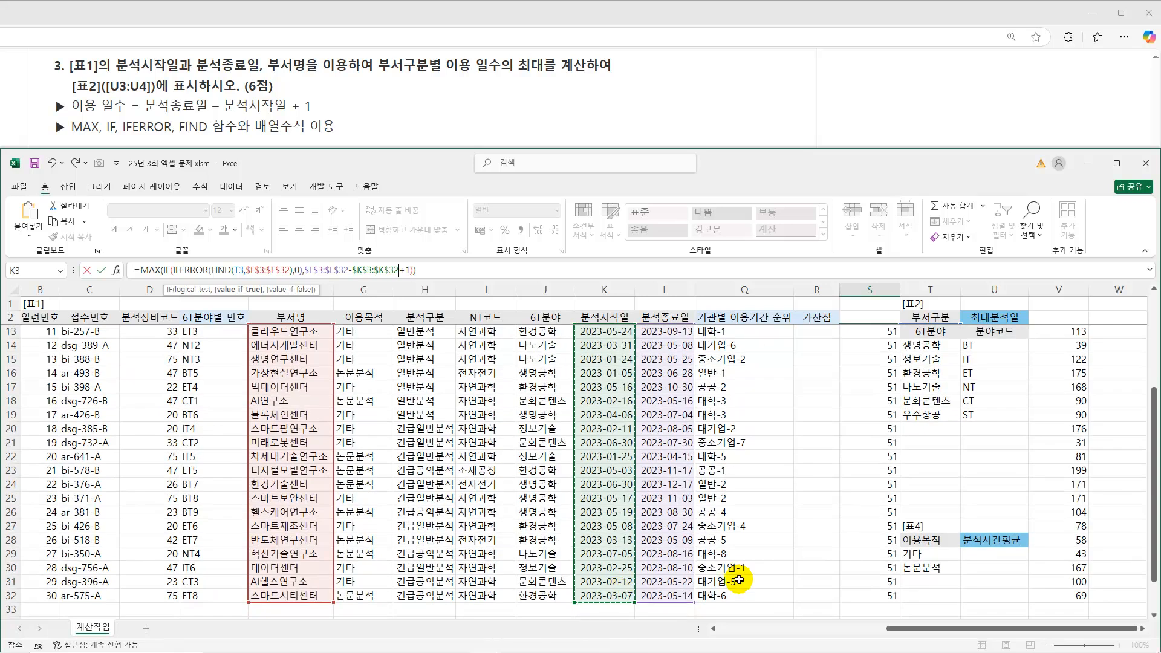
{"action": "key", "text": "ctrl+shift+Return"}
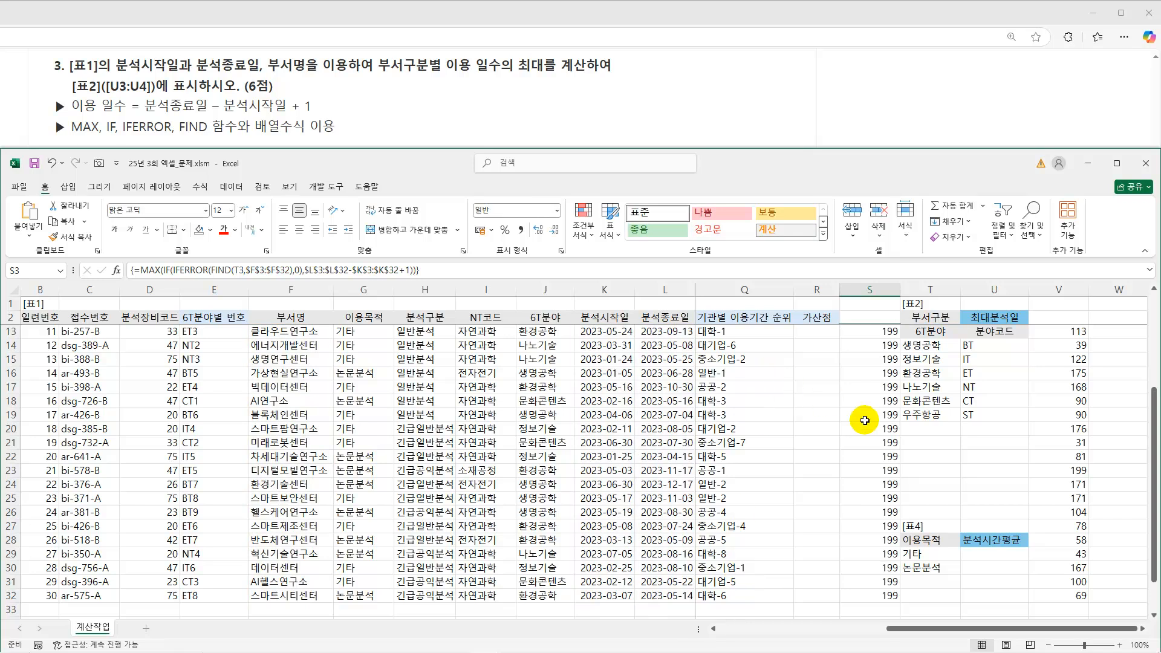
Check the S3 maximum against the usage days in column V and the matching department name in column F.
{"action": "scroll", "coordinate": [894, 439], "scroll_direction": "up", "scroll_amount": 4}
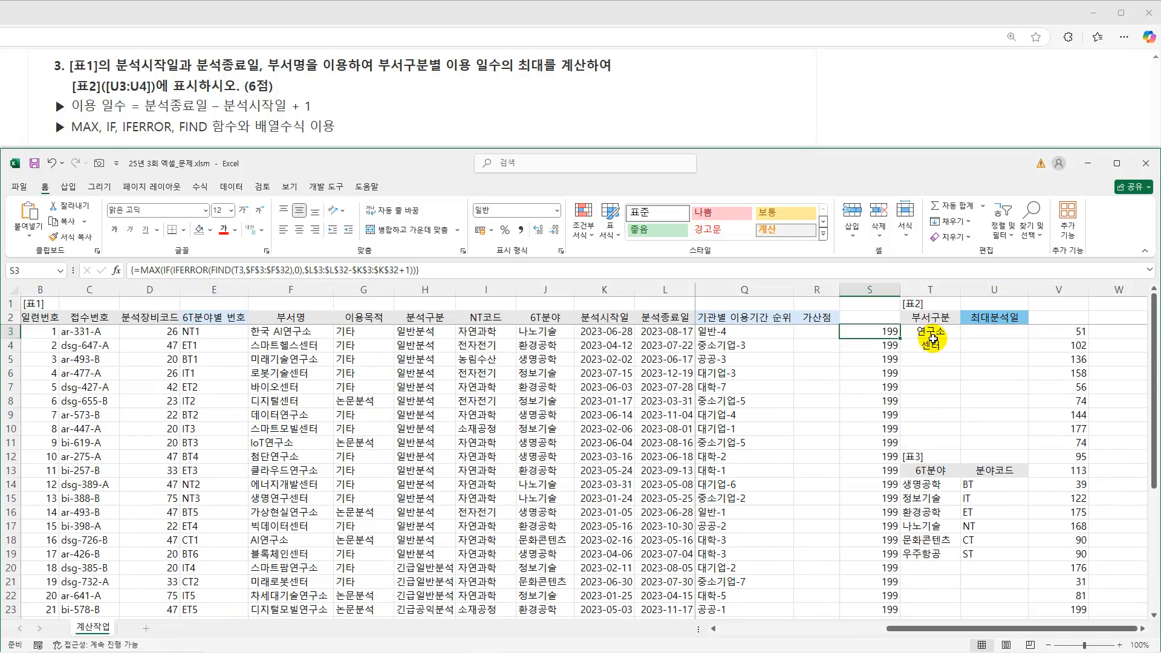
{"action": "left_click_drag", "start_coordinate": [1069, 416], "coordinate": [1071, 601]}
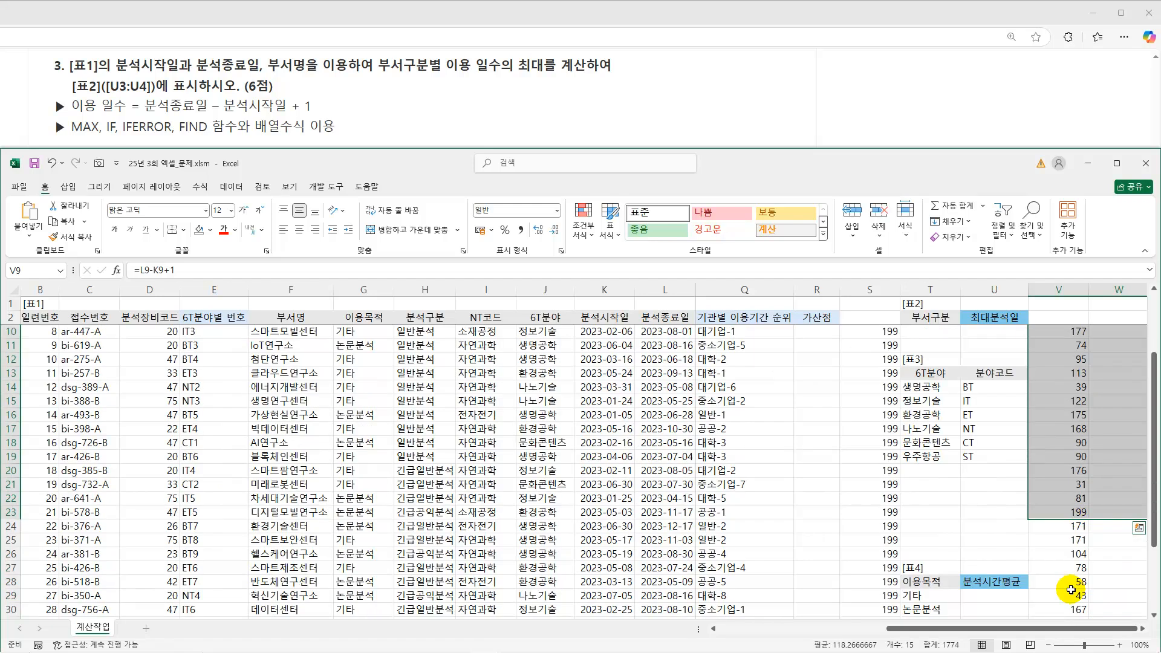
{"action": "left_click", "coordinate": [1078, 511]}
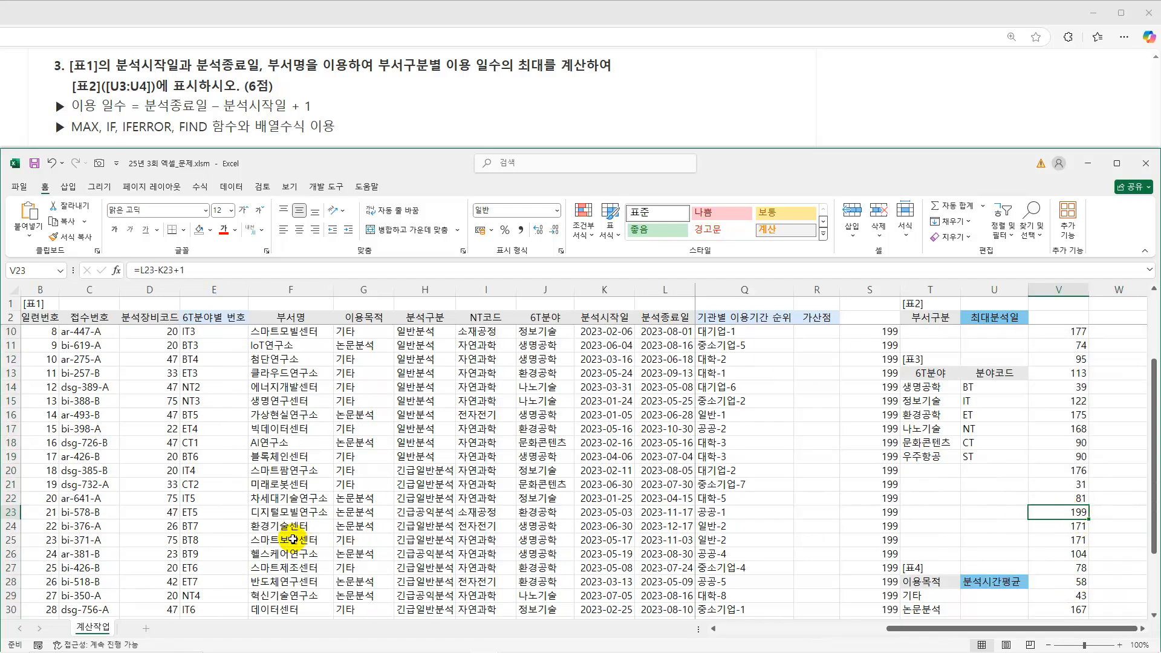
{"action": "left_click", "coordinate": [300, 514]}
{"action": "scroll", "coordinate": [1008, 487], "scroll_direction": "up", "scroll_amount": 3}
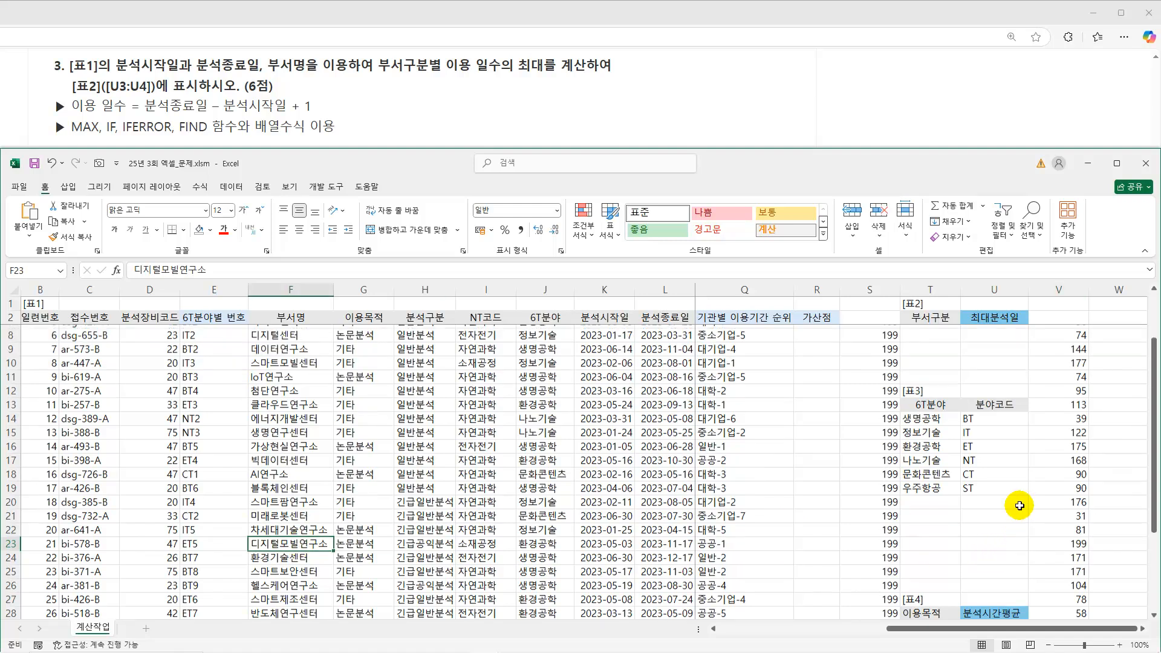
Copy the MAX formula text from S3 and enter it in U3 as an array formula.
{"action": "left_click", "coordinate": [870, 331]}
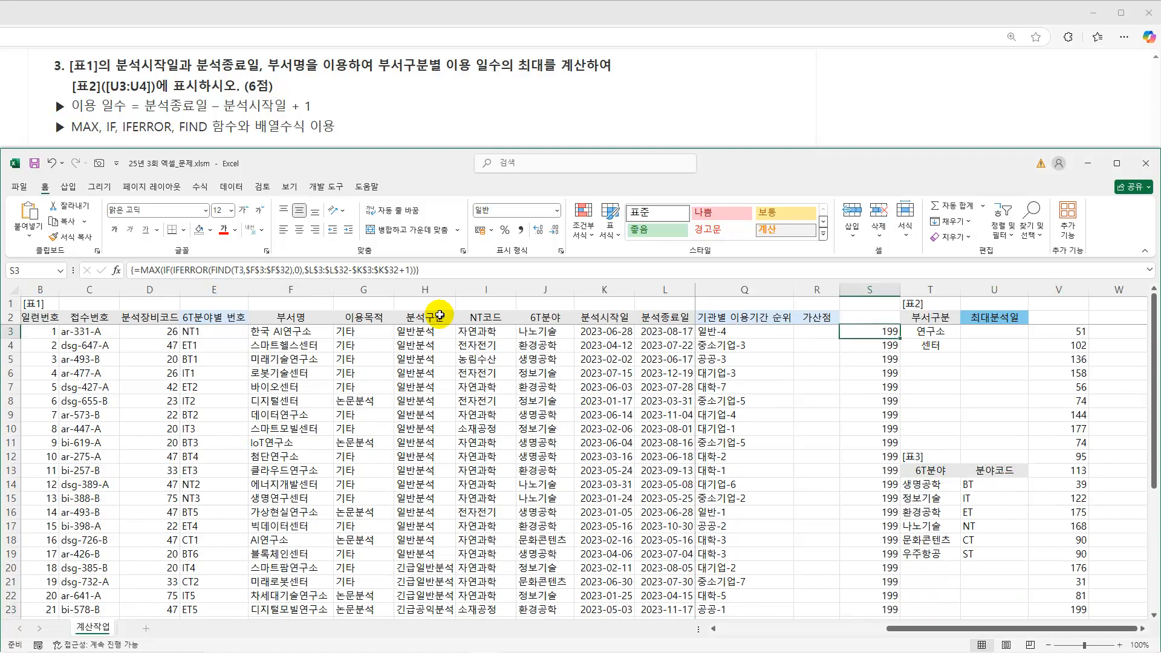
{"action": "left_click_drag", "start_coordinate": [434, 270], "coordinate": [104, 270]}
{"action": "key", "text": "ctrl+c"}
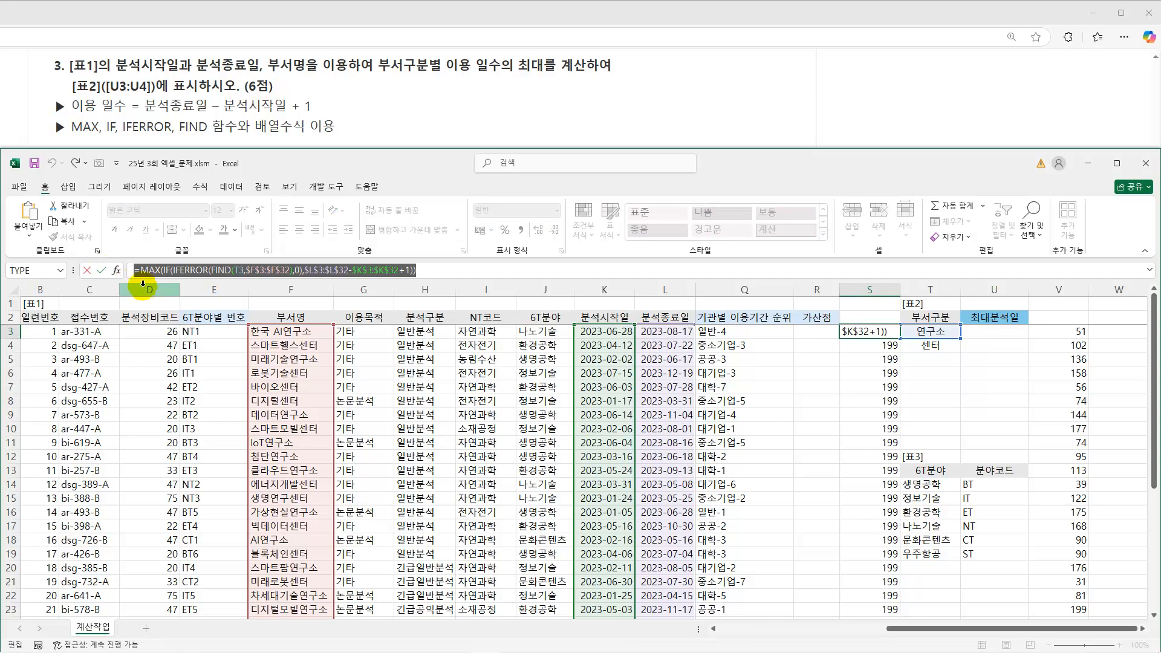
{"action": "key", "text": "Escape"}
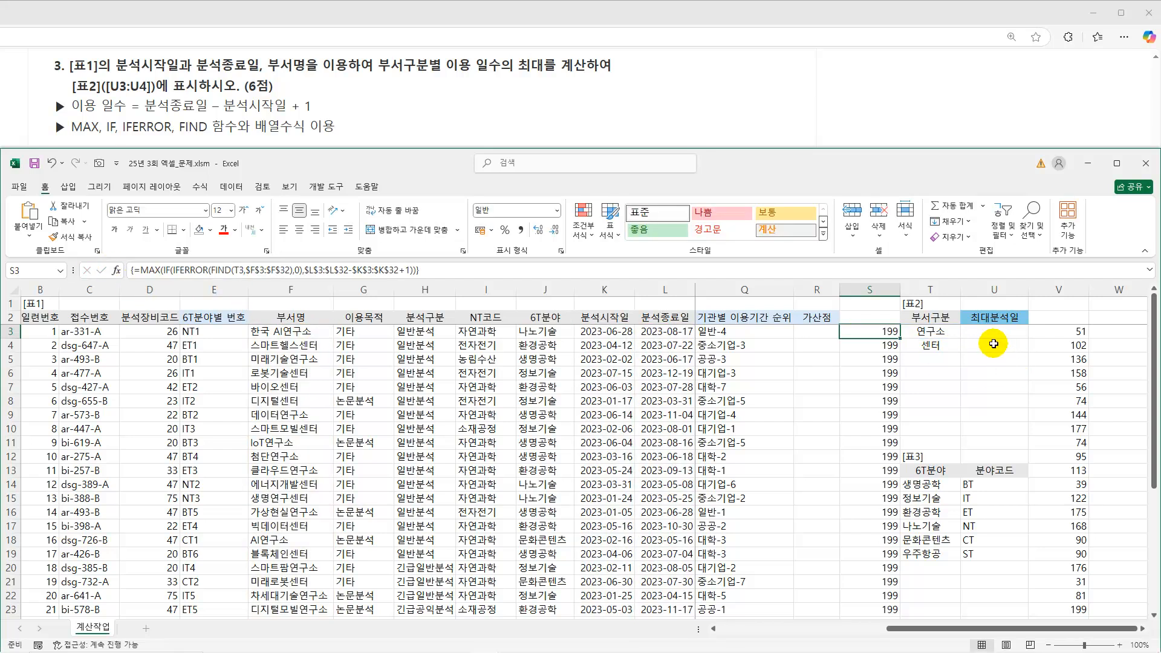
{"action": "left_click", "coordinate": [980, 333]}
{"action": "left_click", "coordinate": [296, 270]}
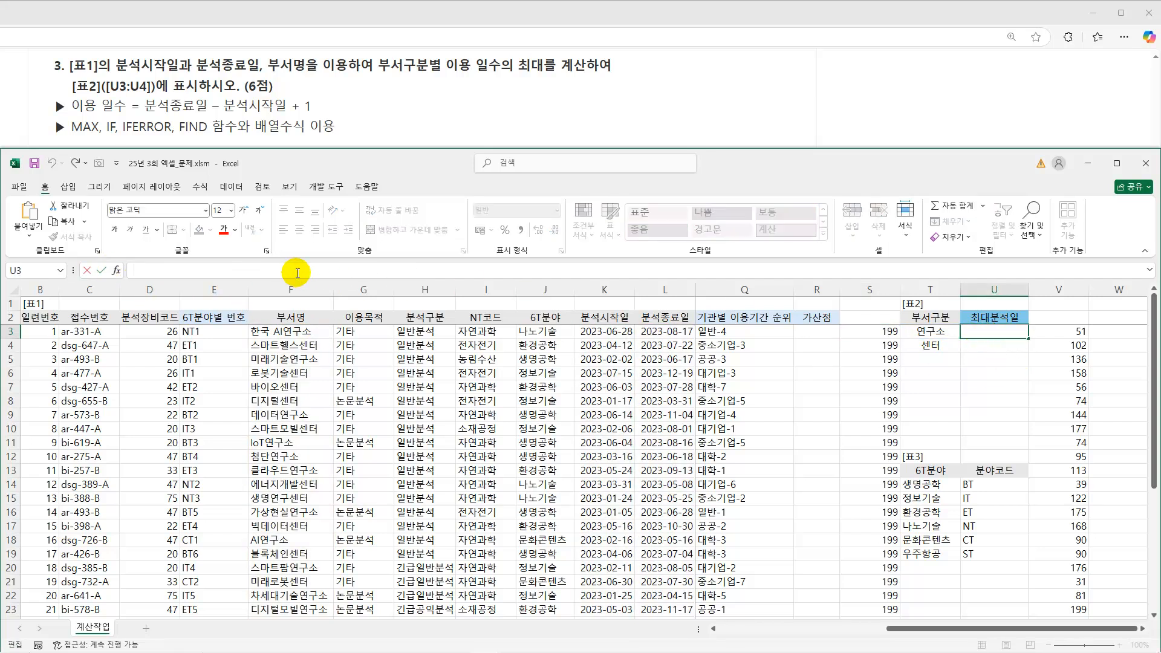
{"action": "key", "text": "ctrl+v"}
{"action": "key", "text": "ctrl+shift+Return"}
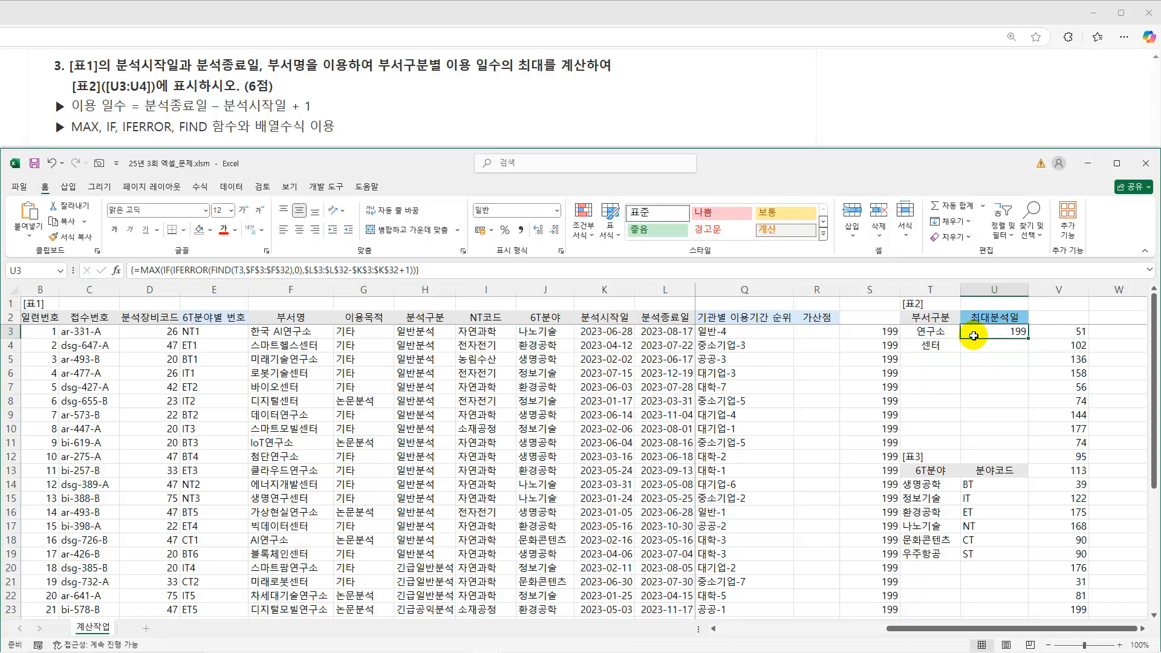
Check the relative T3 reference in the U3 array formula, re-enter it, and fill it down to U4.
{"action": "left_click", "coordinate": [239, 270]}
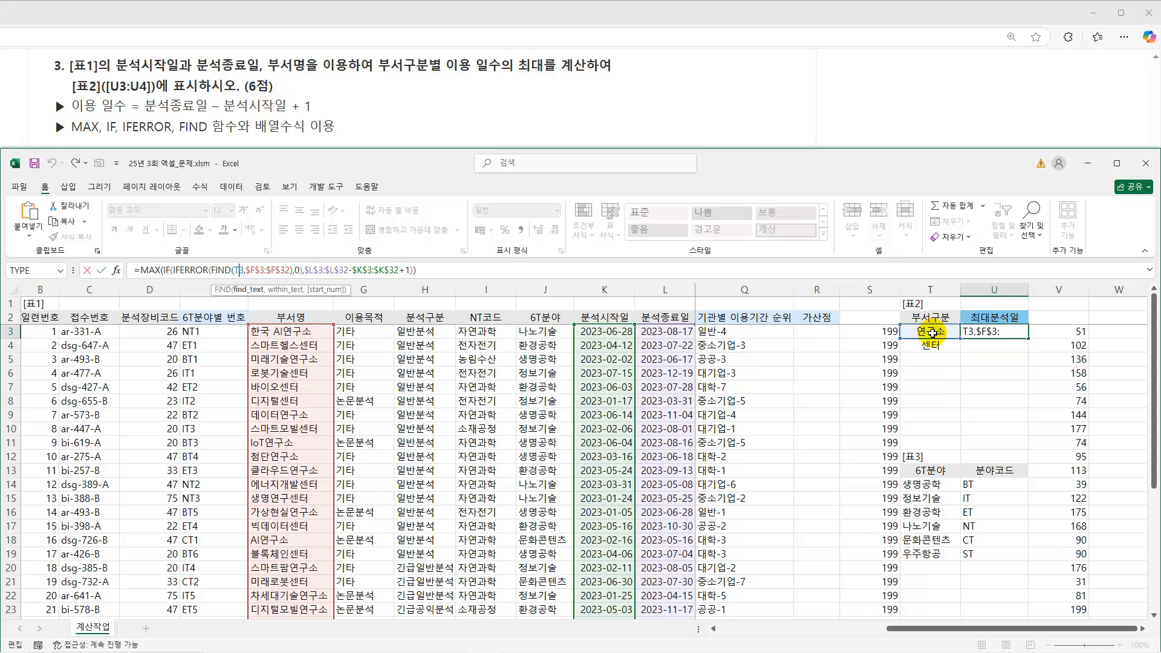
{"action": "key", "text": "ctrl+shift+Return"}
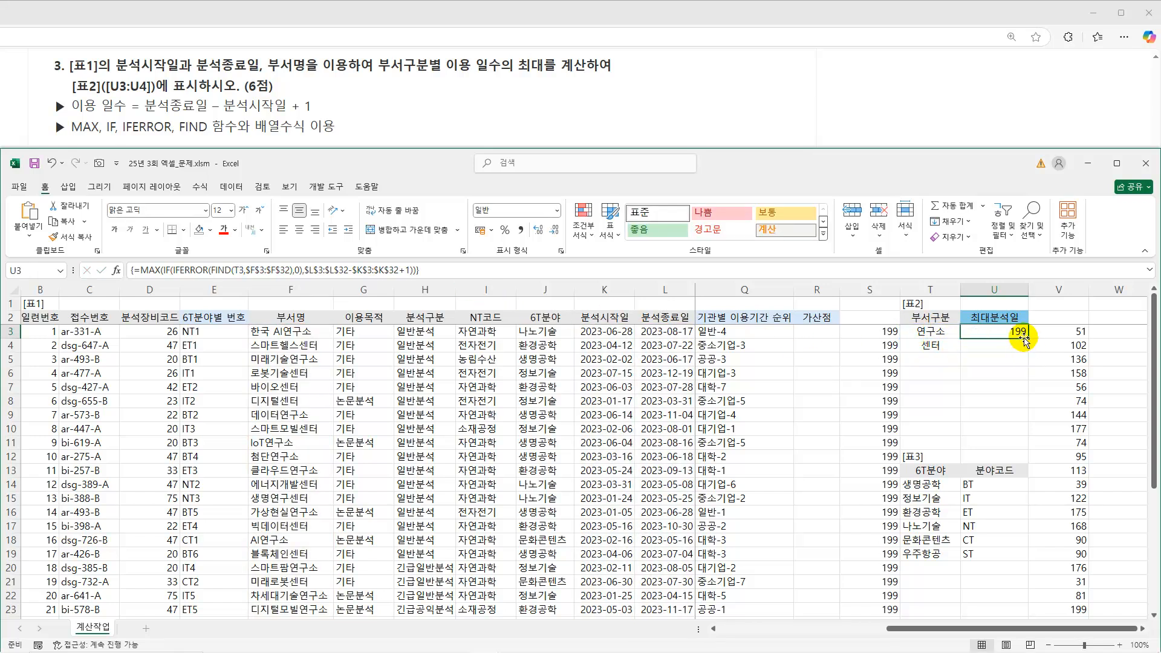
{"action": "left_click_drag", "start_coordinate": [1030, 337], "coordinate": [1028, 354]}
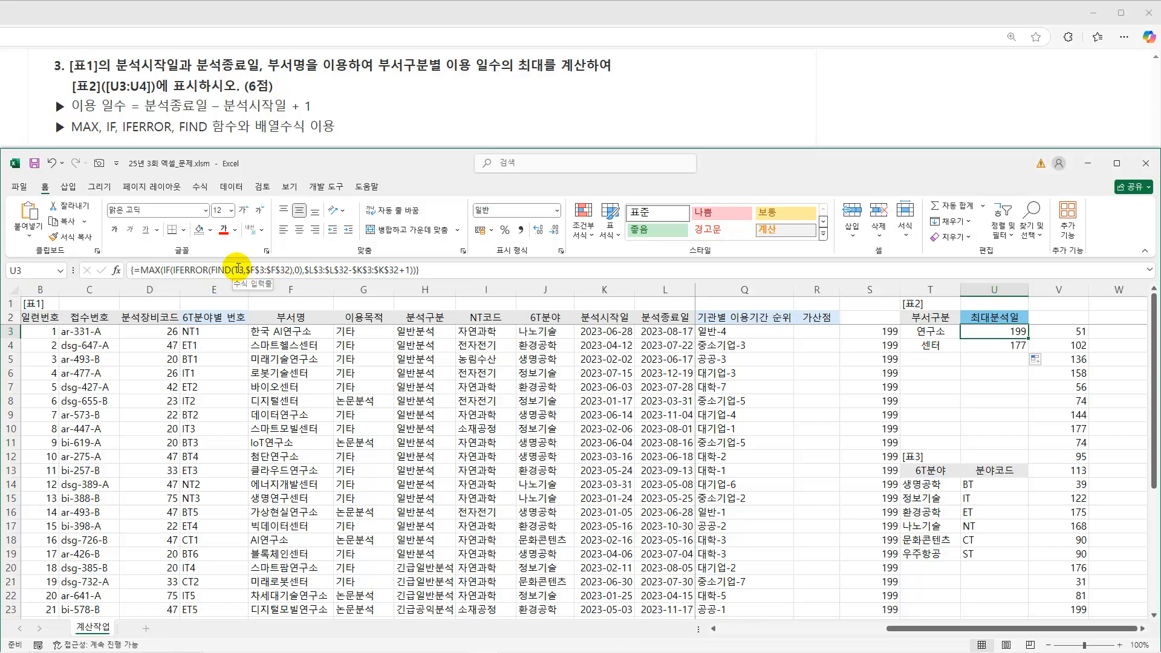
Check the array formulas and maximums in U3:U4 against the usage days in V10.
{"action": "left_click", "coordinate": [1000, 346]}
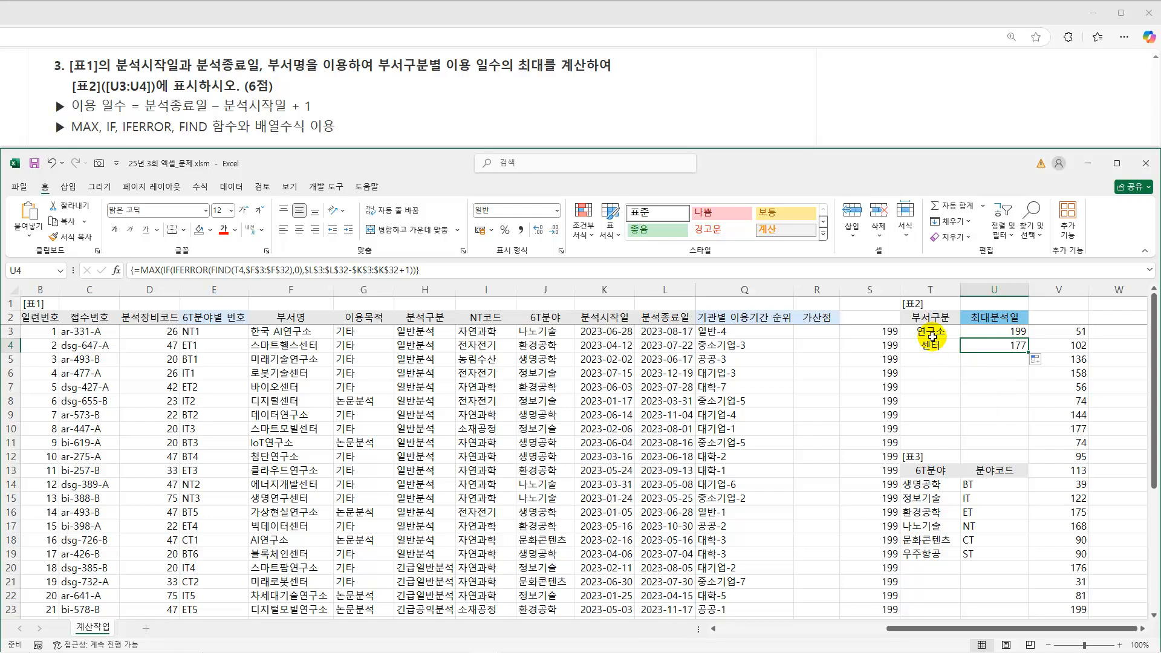
{"action": "left_click_drag", "start_coordinate": [1058, 428], "coordinate": [855, 427]}
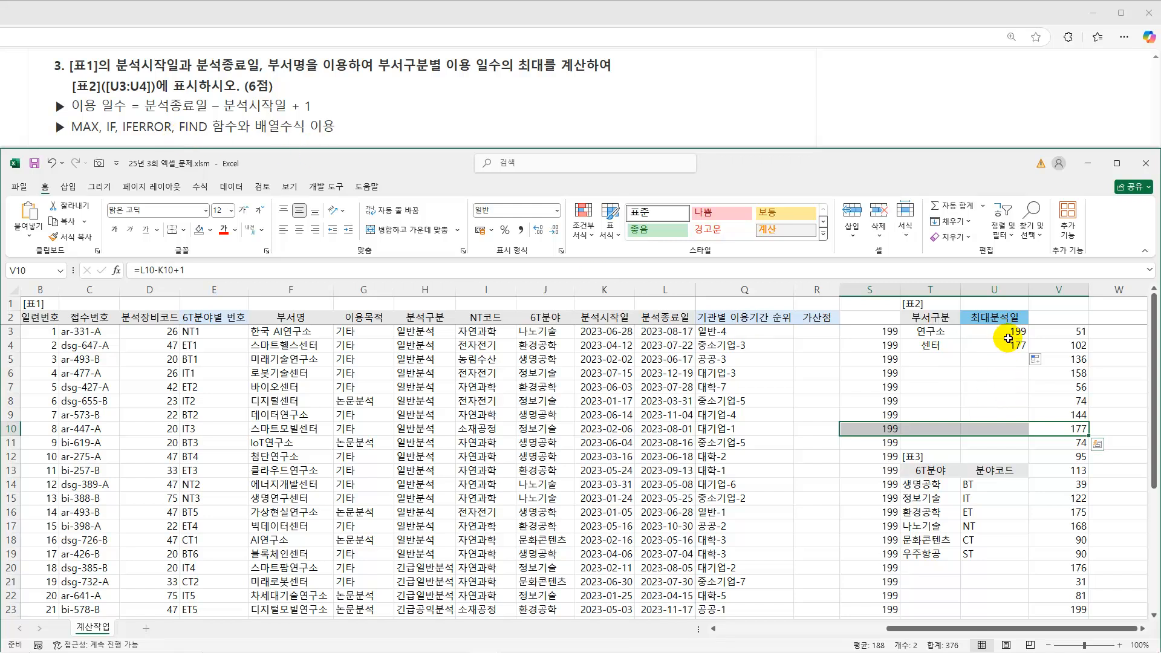
{"action": "left_click", "coordinate": [1009, 332]}
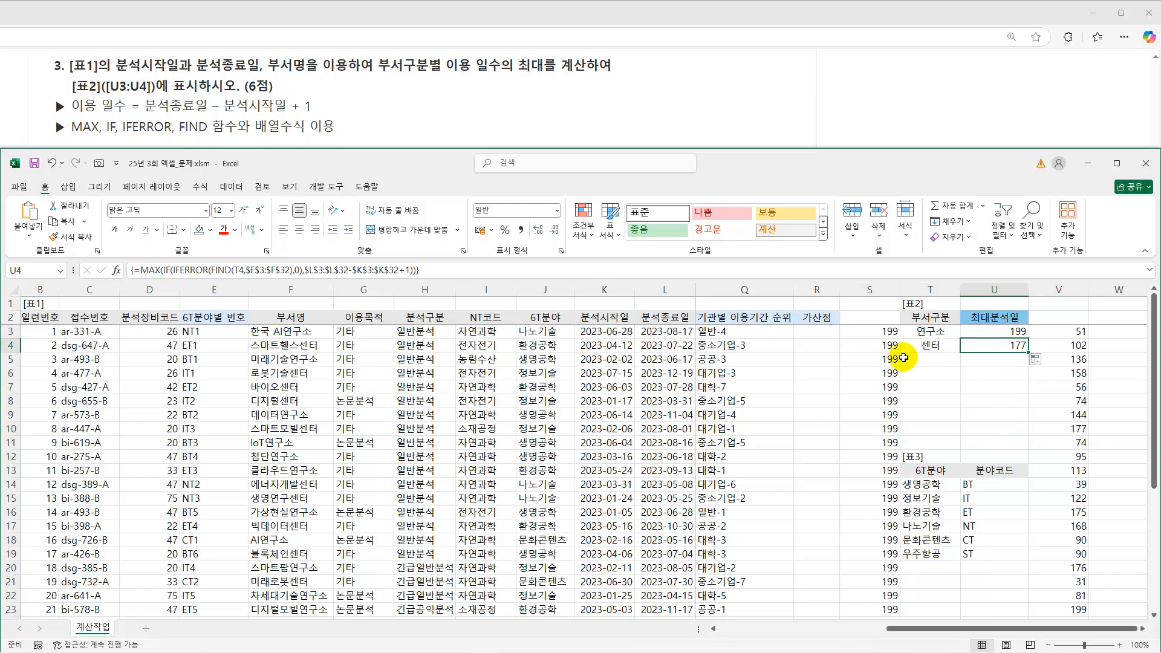
Delete the helper calculations in V3:V32 and S3:S32, keeping the 표2 results in U3:U4.
{"action": "left_click_drag", "start_coordinate": [1065, 332], "coordinate": [1080, 570]}
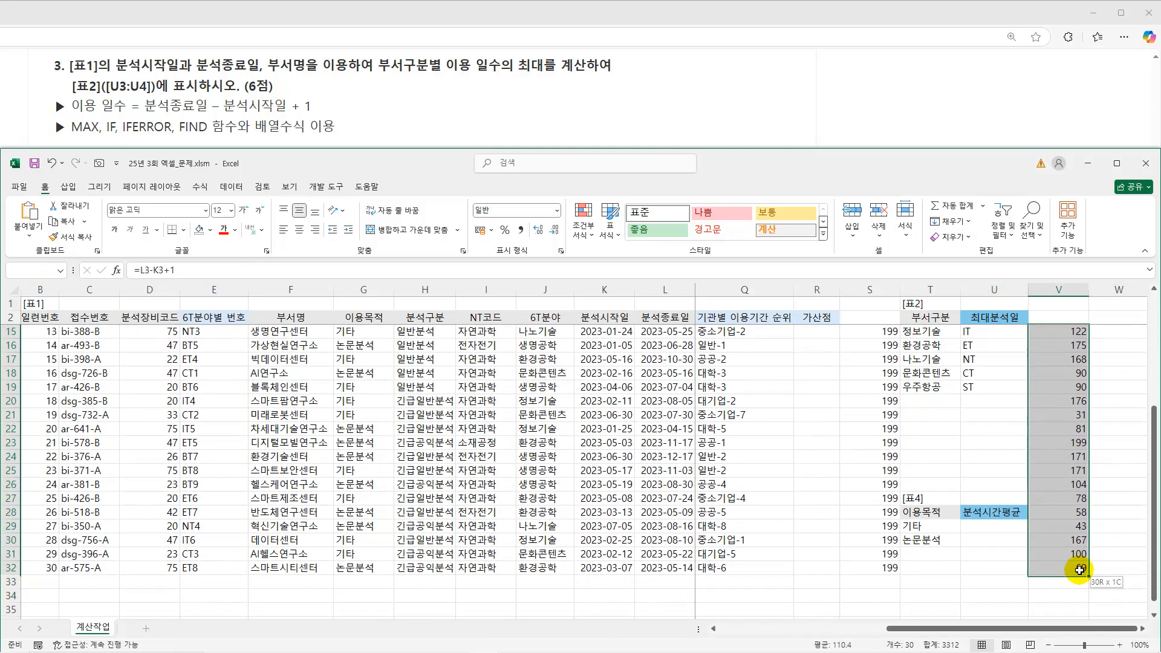
{"action": "left_click_drag", "start_coordinate": [888, 567], "coordinate": [884, 334]}
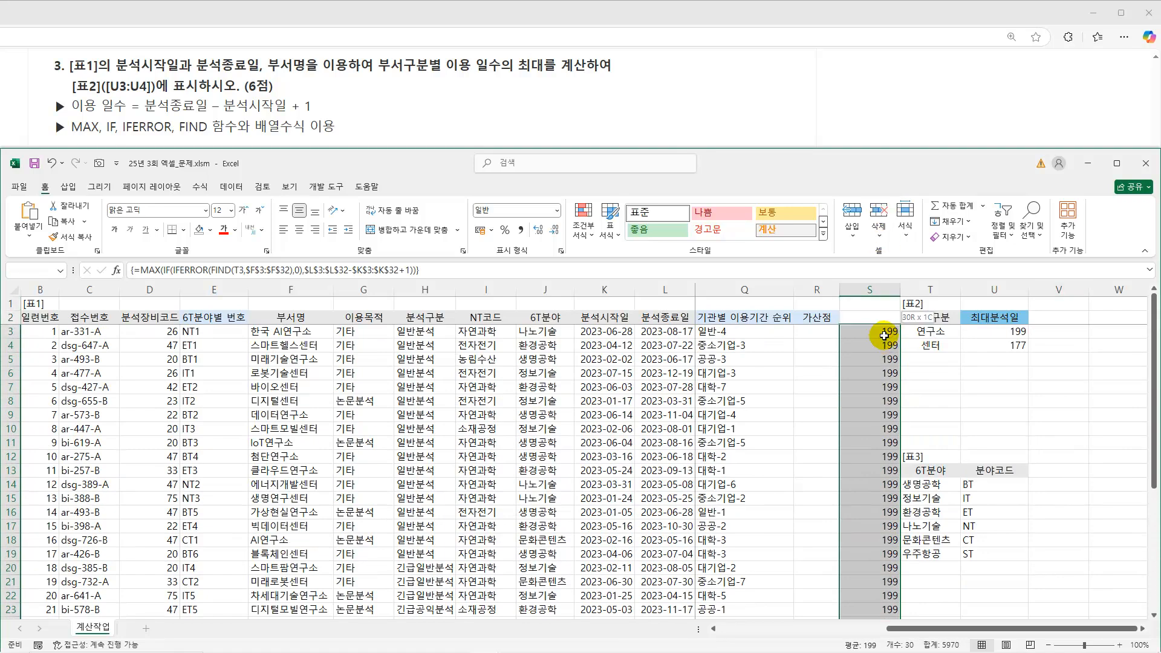
{"action": "key", "text": "Delete"}
{"action": "left_click", "coordinate": [1009, 349]}
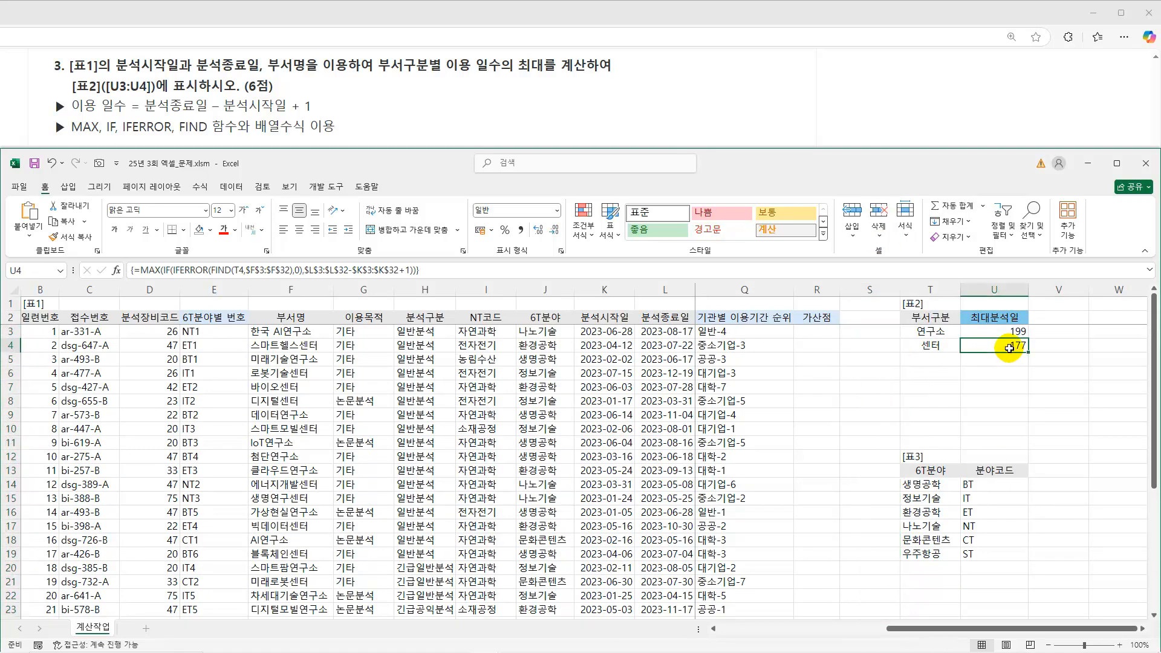